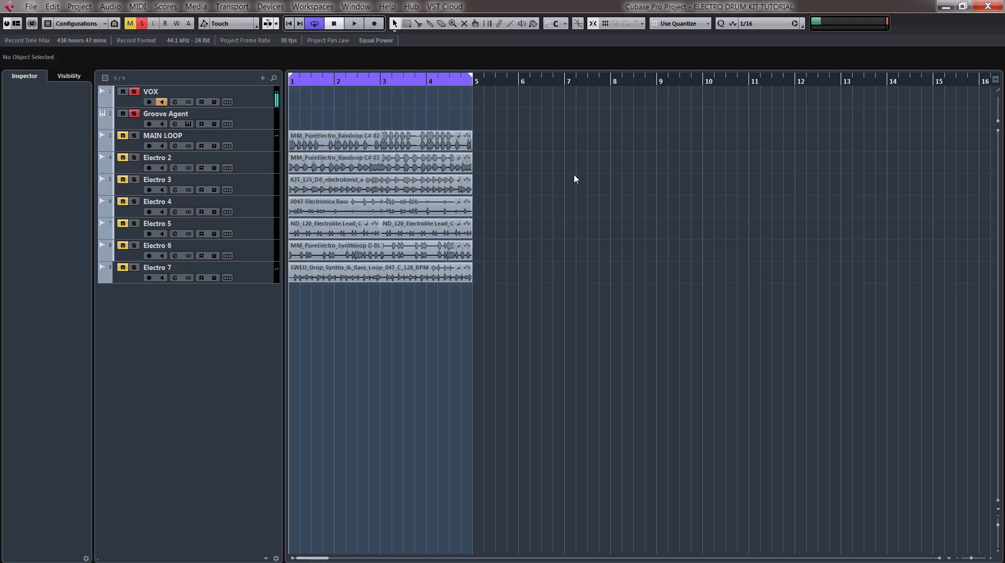
- Solo the MAIN LOOP track, play the loop to hear it, and mute the track again
{"action": "left_click", "coordinate": [134, 135]}
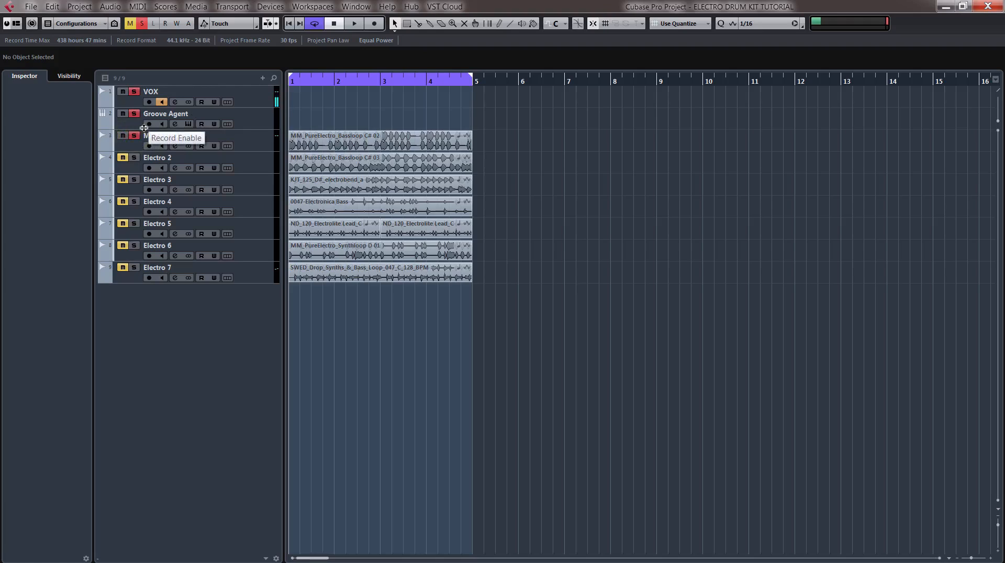
{"action": "key", "text": "space"}
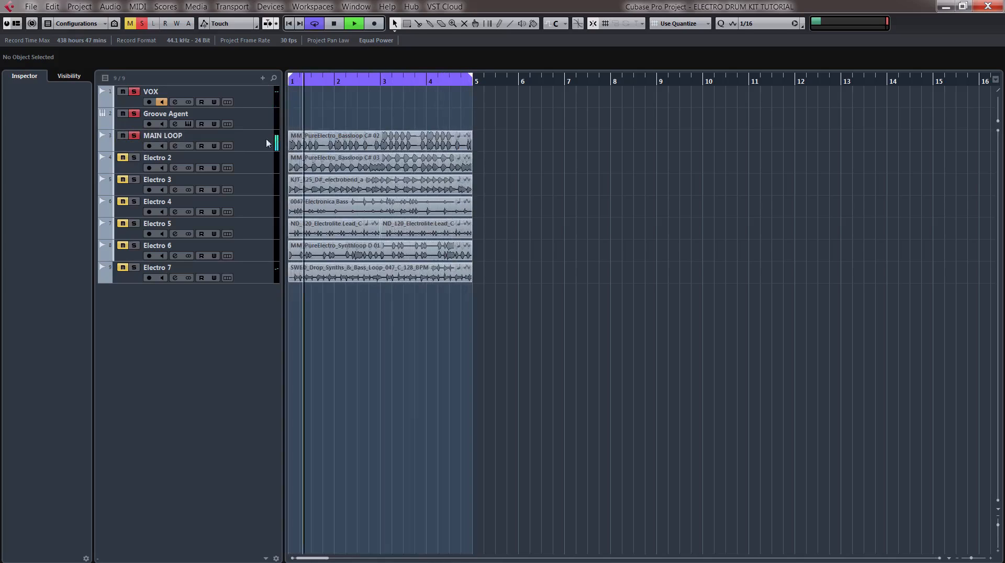
{"action": "left_click", "coordinate": [122, 136]}
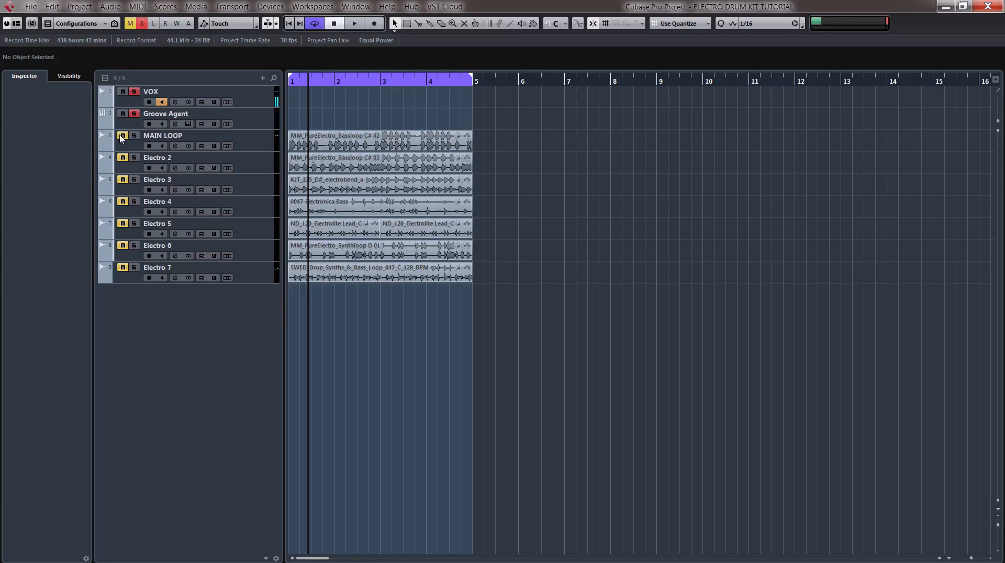
- Select the MAIN LOOP clip to check its properties, solo its track again, play the loop and clear the selection
{"action": "left_click", "coordinate": [393, 135]}
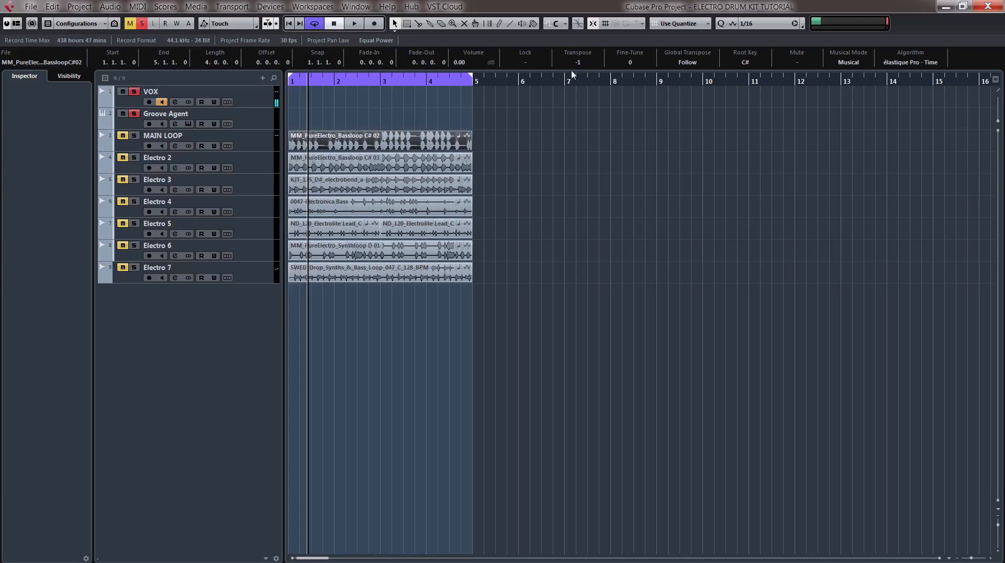
{"action": "left_click", "coordinate": [134, 137]}
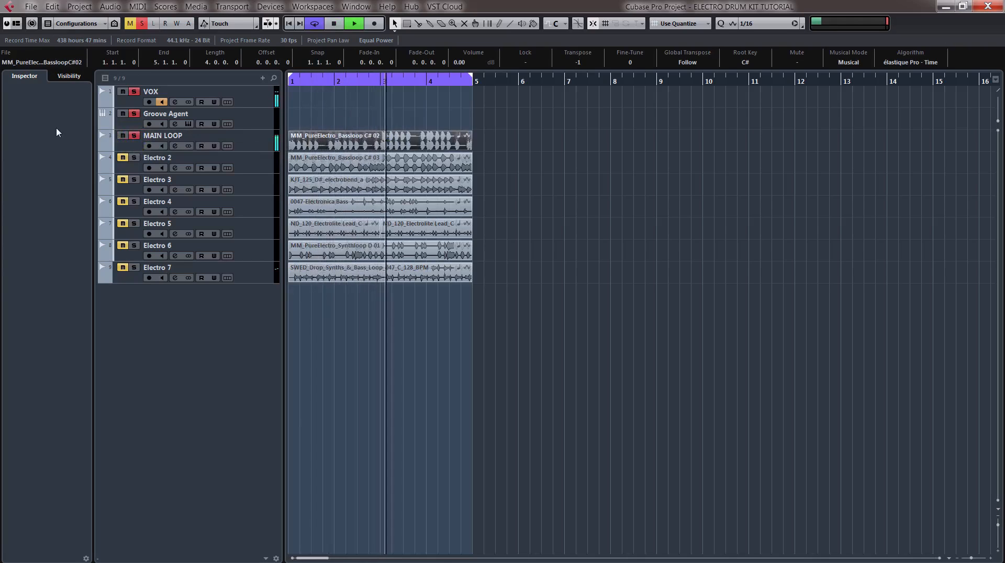
{"action": "key", "text": "space"}
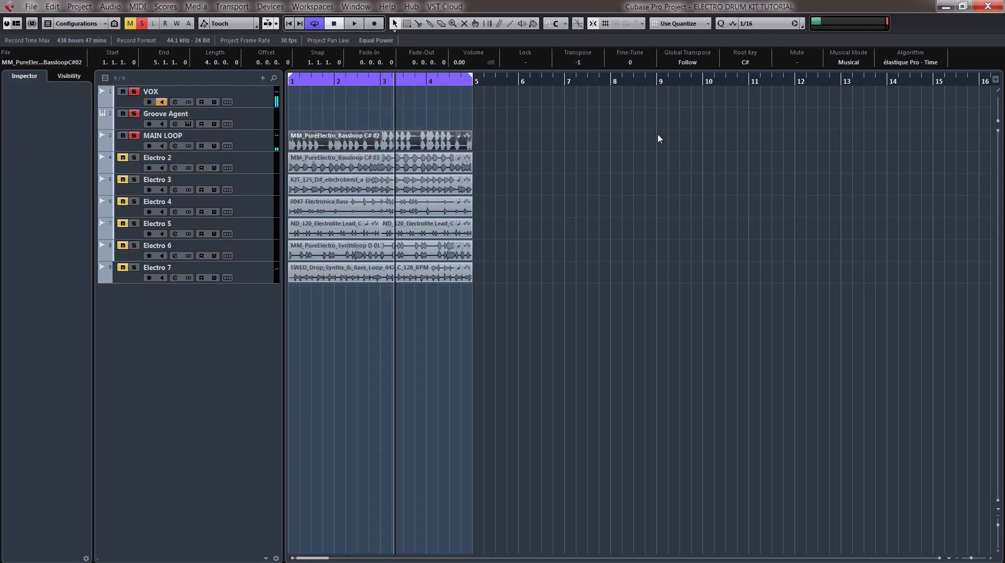
{"action": "left_click", "coordinate": [554, 138]}
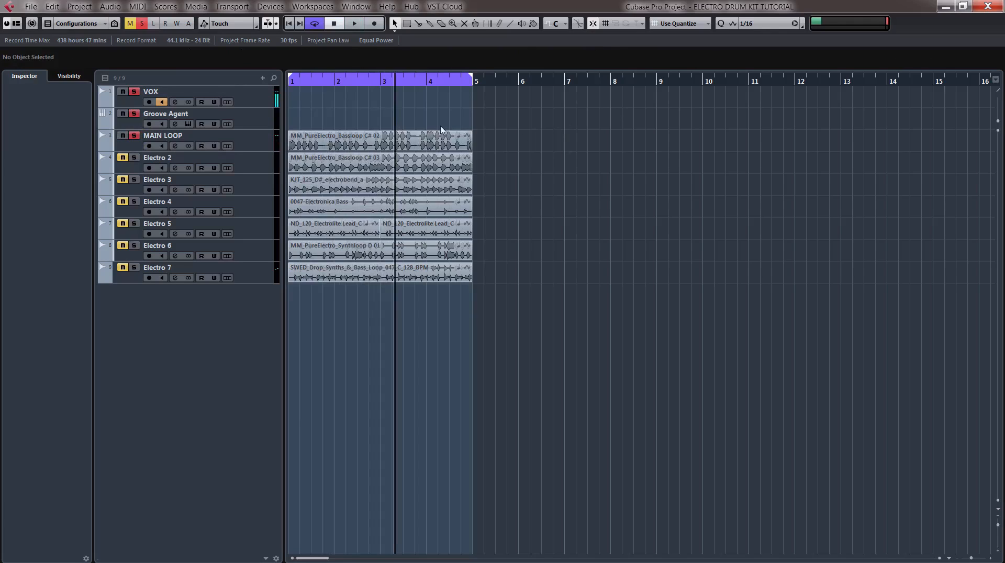
- Select the Groove Agent track and open its instrument window, placing it slightly higher over the arrangement
{"action": "left_click", "coordinate": [243, 121]}
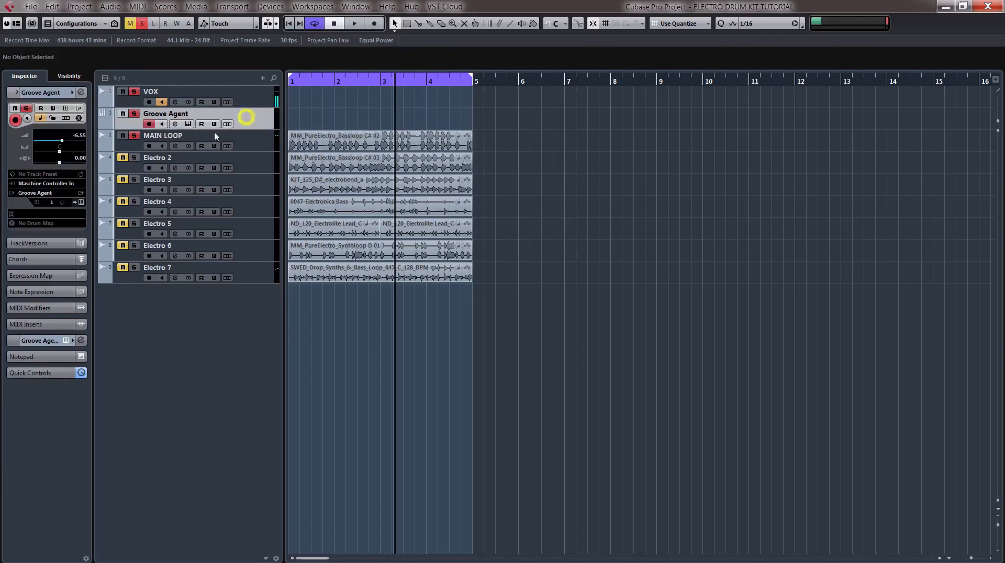
{"action": "left_click", "coordinate": [190, 126]}
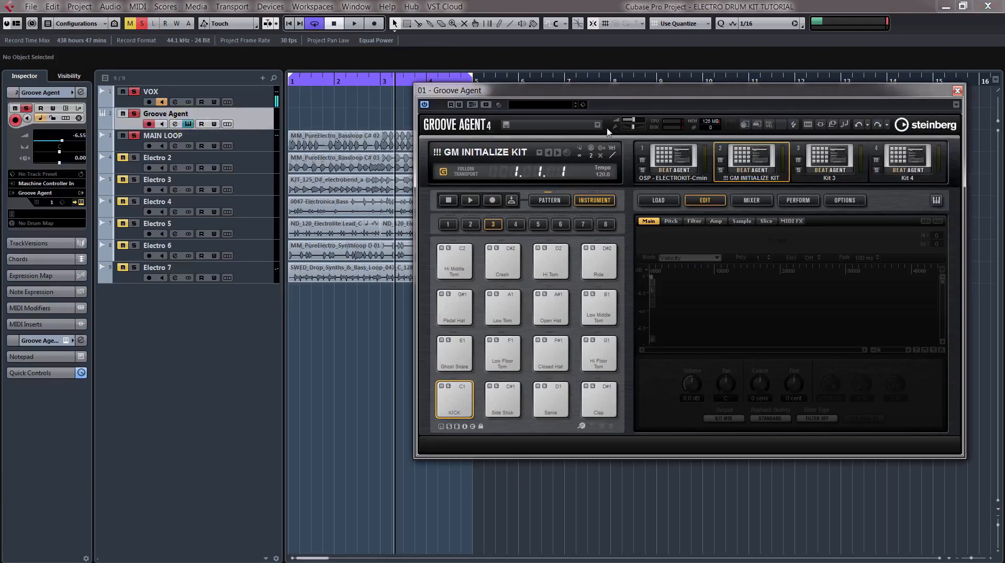
{"action": "left_click_drag", "start_coordinate": [629, 93], "coordinate": [595, 82]}
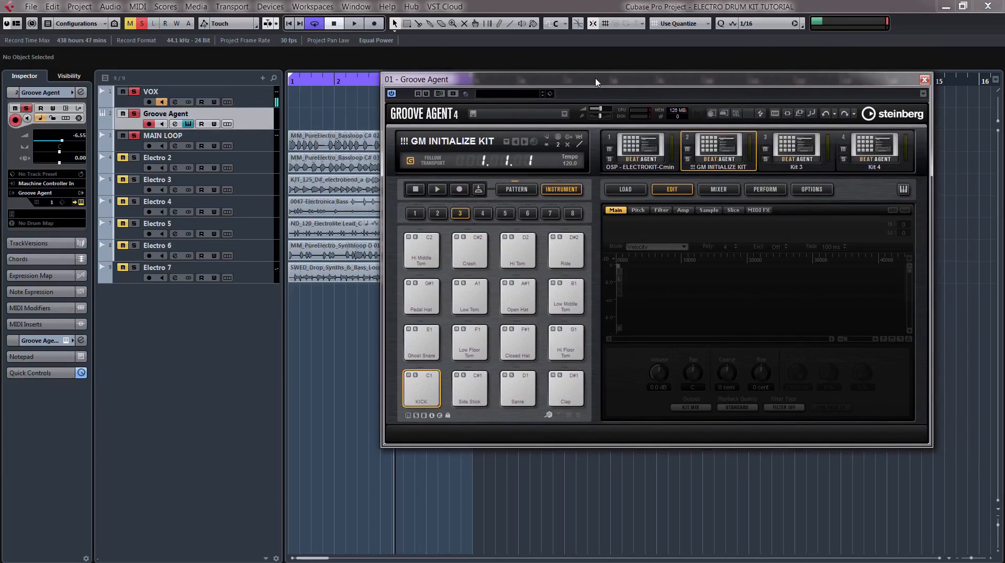
{"action": "left_click_drag", "start_coordinate": [598, 81], "coordinate": [600, 80]}
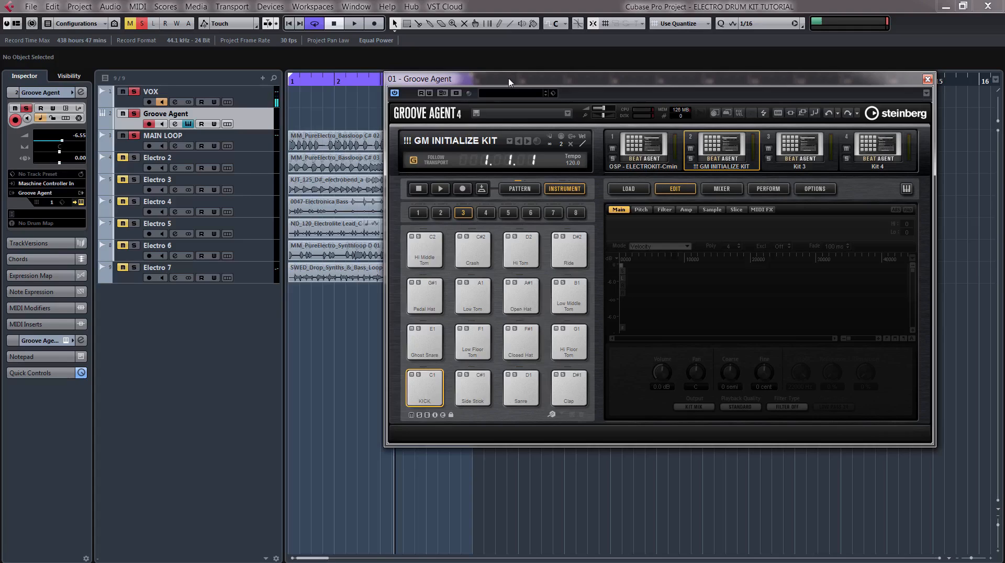
{"action": "left_click_drag", "start_coordinate": [509, 82], "coordinate": [513, 79]}
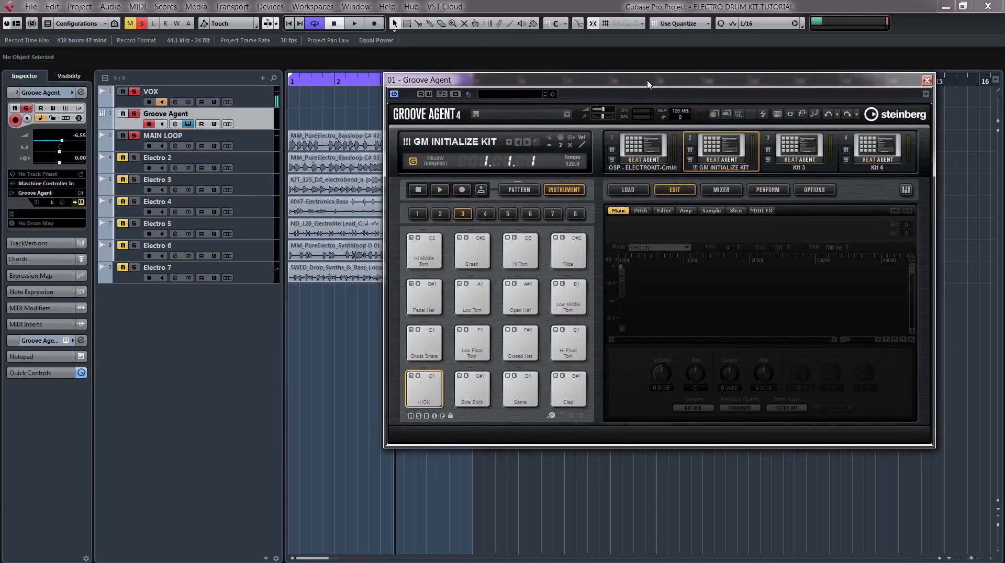
{"action": "left_click_drag", "start_coordinate": [648, 84], "coordinate": [652, 84]}
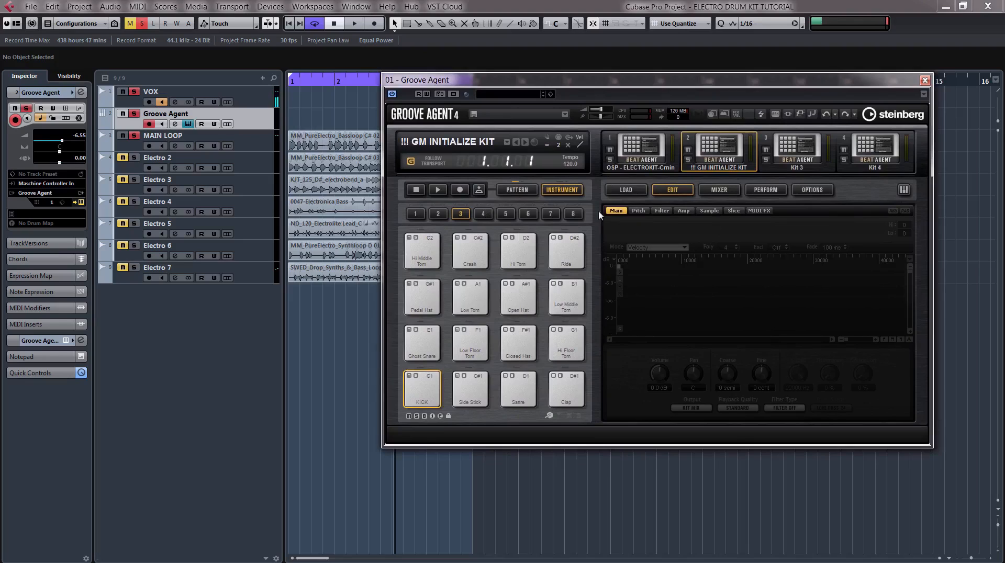
{"action": "left_click_drag", "start_coordinate": [705, 81], "coordinate": [712, 82]}
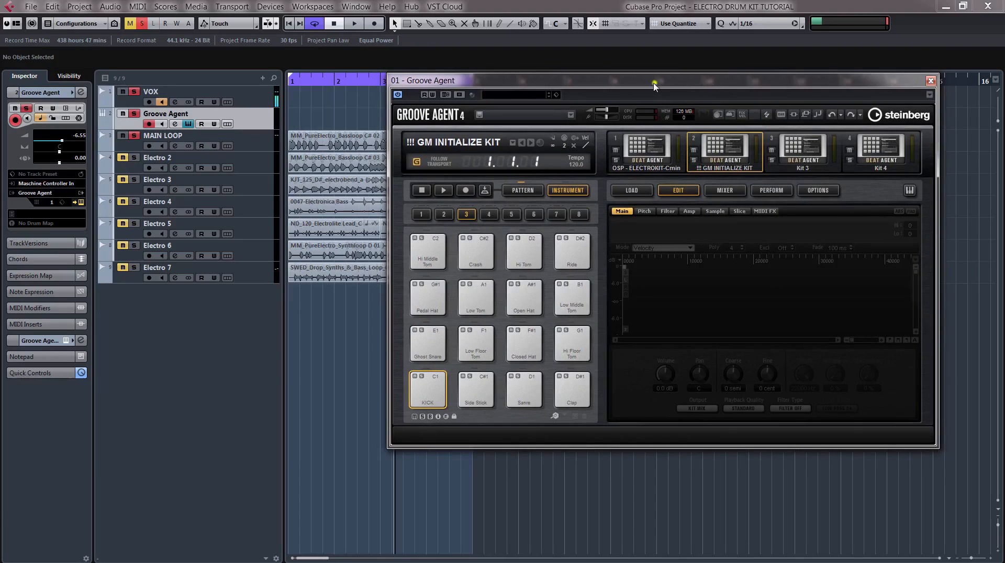
{"action": "left_click_drag", "start_coordinate": [654, 85], "coordinate": [646, 88]}
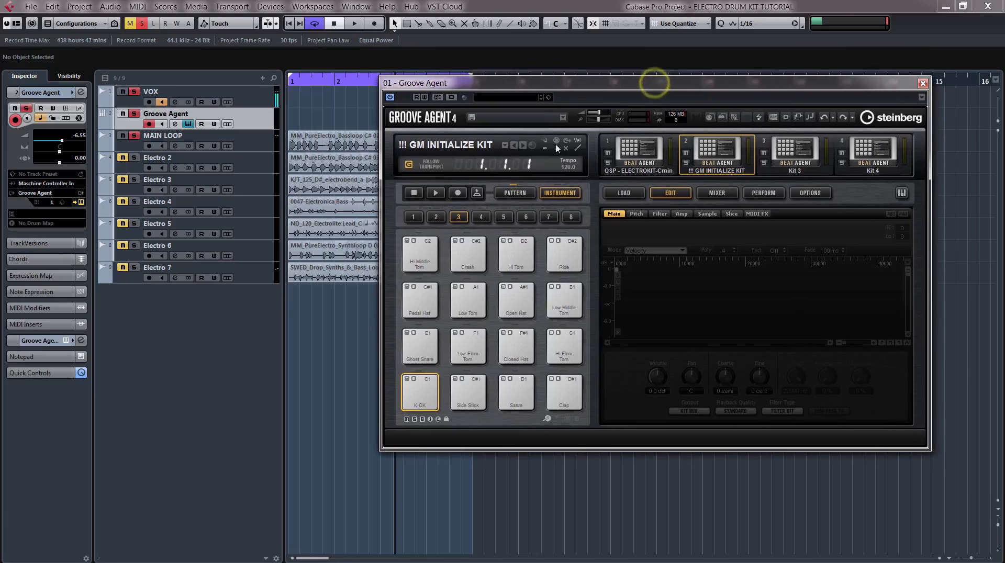
- Make the OSP - ELECTROKIT-Cmin kit in the first slot the active kit and reposition the instrument window
{"action": "left_click", "coordinate": [481, 217]}
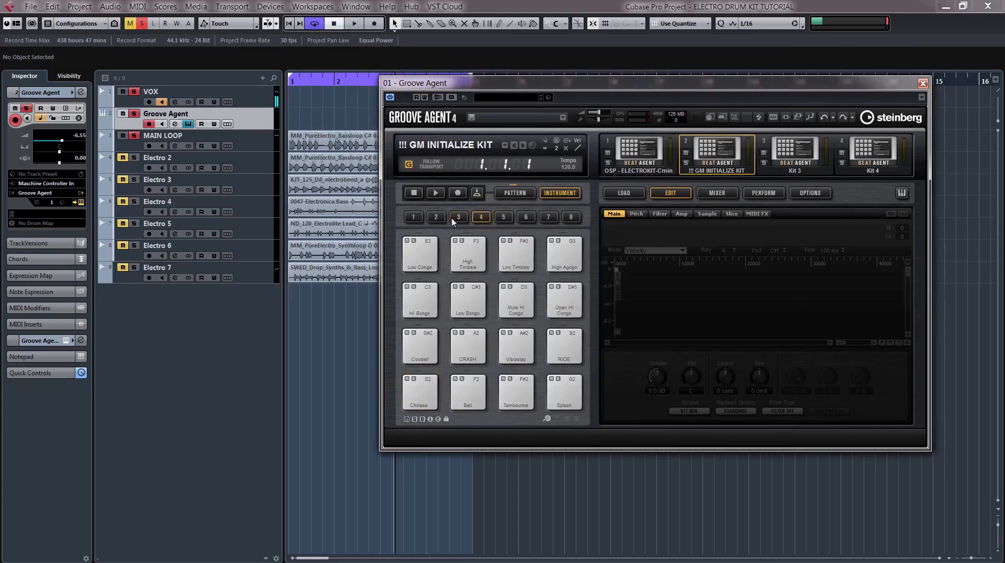
{"action": "left_click", "coordinate": [636, 163]}
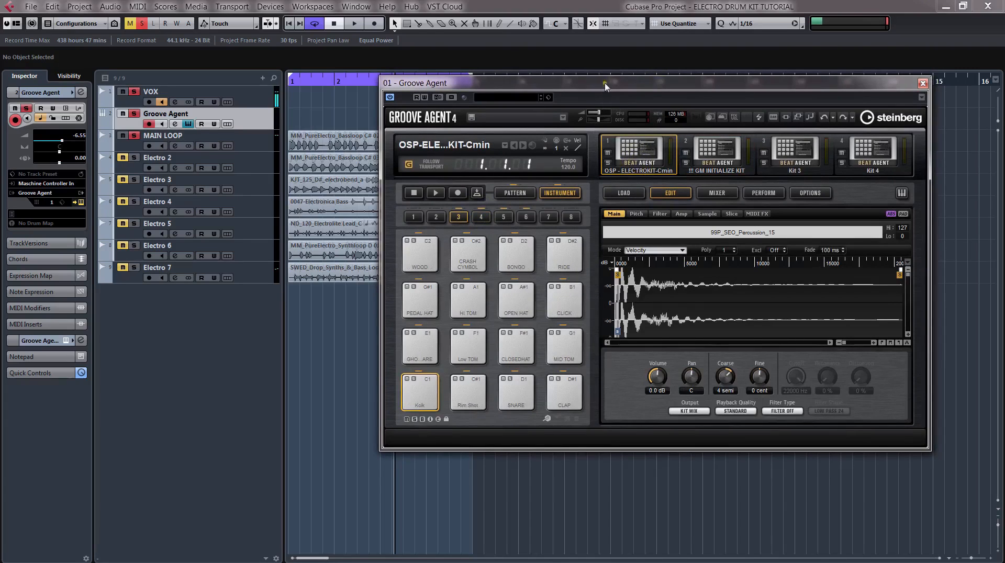
{"action": "left_click_drag", "start_coordinate": [605, 87], "coordinate": [607, 110]}
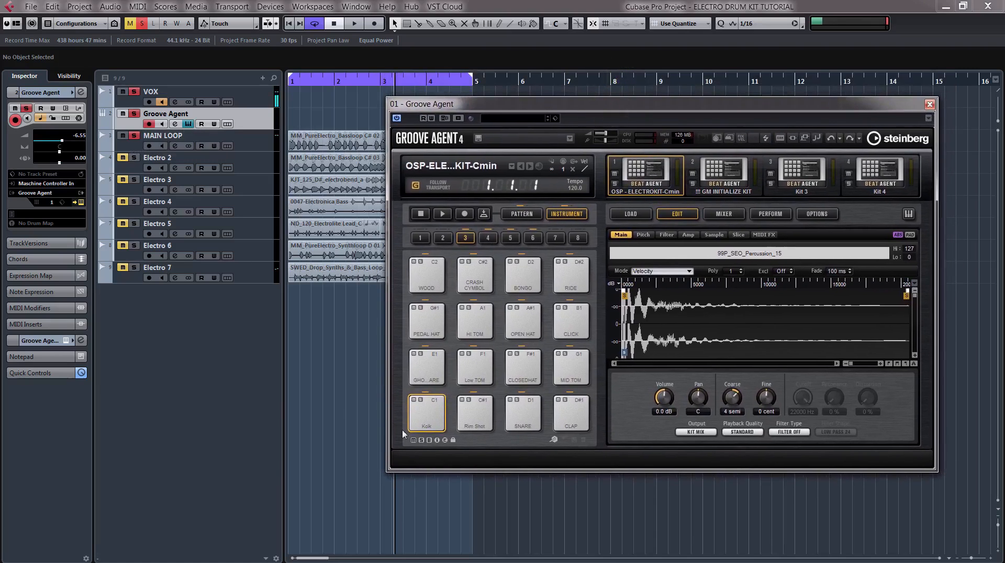
- Audition the kick, rim shot, snare, clap and ghost snare pads of the kit on their own
{"action": "left_click", "coordinate": [428, 409]}
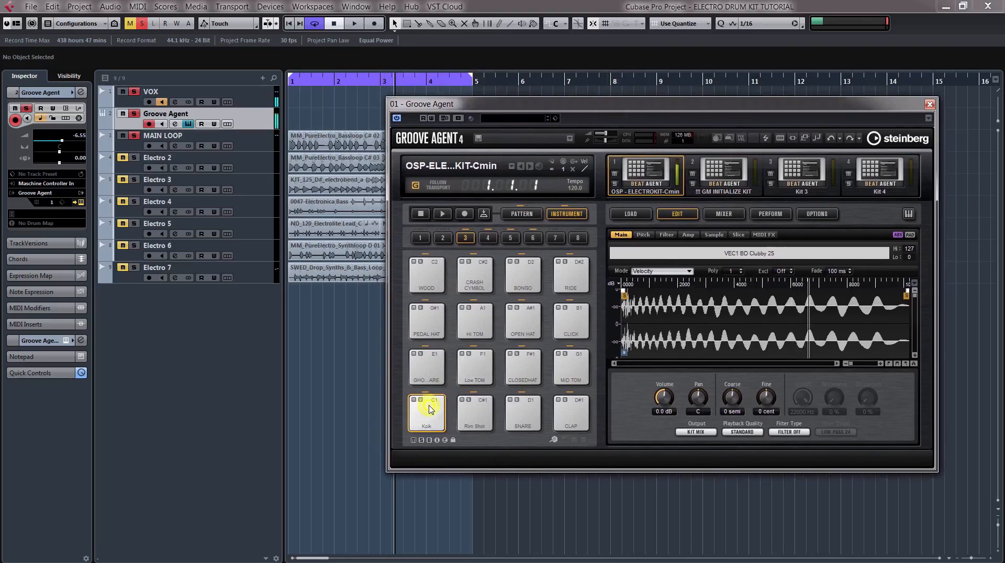
{"action": "left_click", "coordinate": [477, 401]}
{"action": "left_click", "coordinate": [524, 411]}
{"action": "left_click", "coordinate": [570, 413]}
{"action": "left_click", "coordinate": [422, 369]}
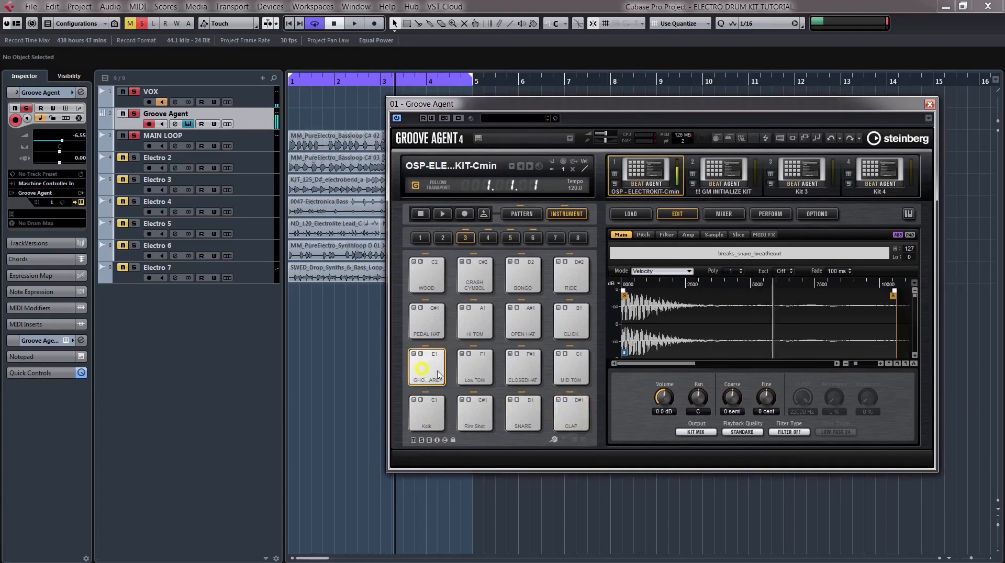
- Play the main loop and audition all sixteen pads of pad group 3 over it, from kick to ride, and stop playback
{"action": "key", "text": "space"}
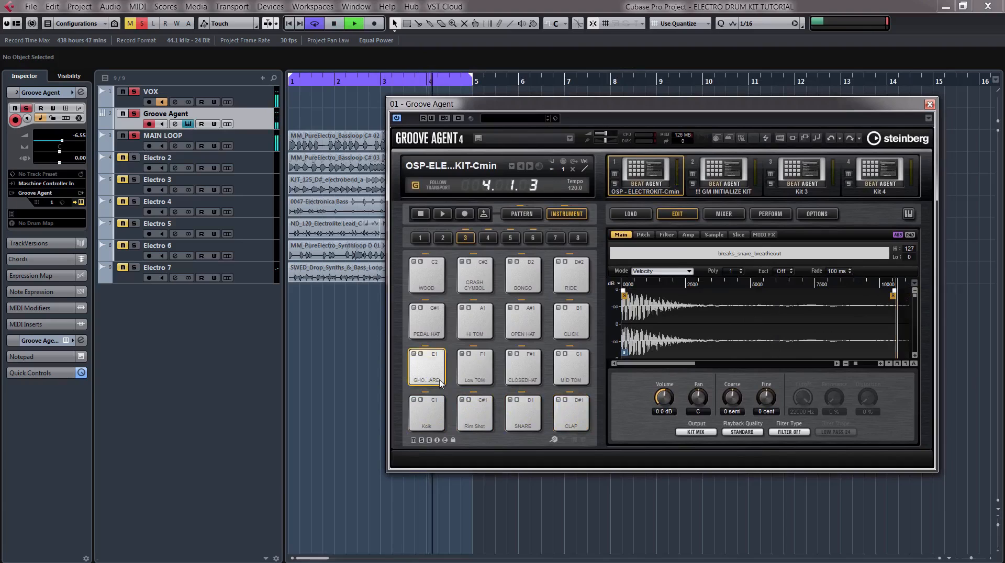
{"action": "left_click", "coordinate": [430, 420]}
{"action": "left_click", "coordinate": [476, 414]}
{"action": "left_click", "coordinate": [519, 416]}
{"action": "left_click", "coordinate": [569, 420]}
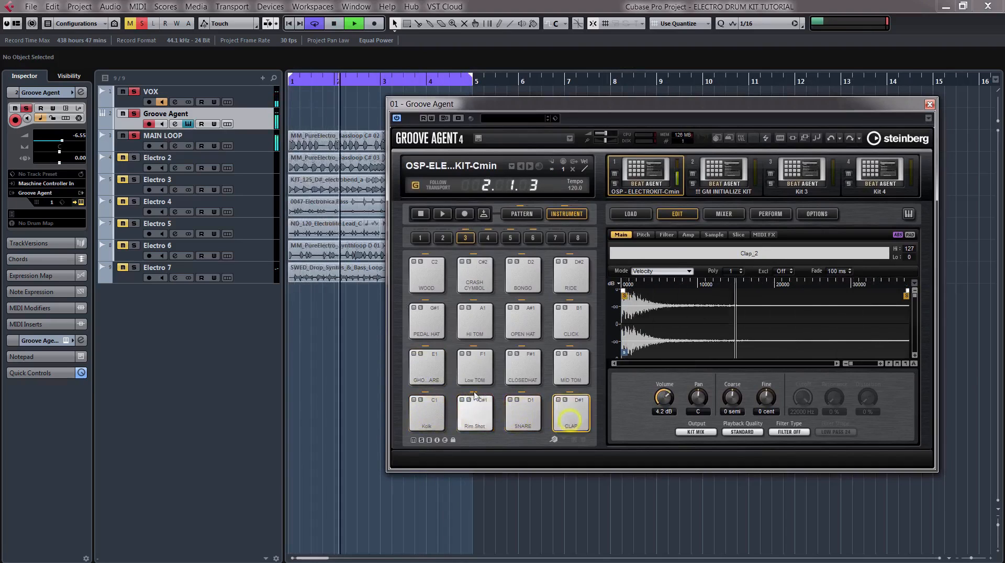
{"action": "left_click", "coordinate": [425, 369]}
{"action": "left_click", "coordinate": [439, 373]}
{"action": "left_click", "coordinate": [473, 373]}
{"action": "left_click", "coordinate": [522, 369]}
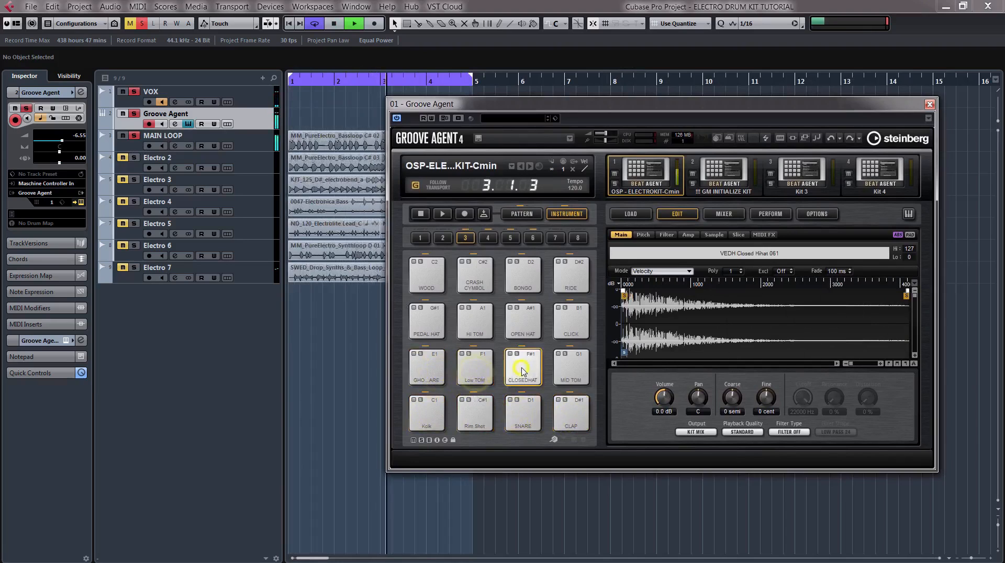
{"action": "left_click", "coordinate": [570, 369]}
{"action": "left_click", "coordinate": [570, 322]}
{"action": "left_click", "coordinate": [525, 330]}
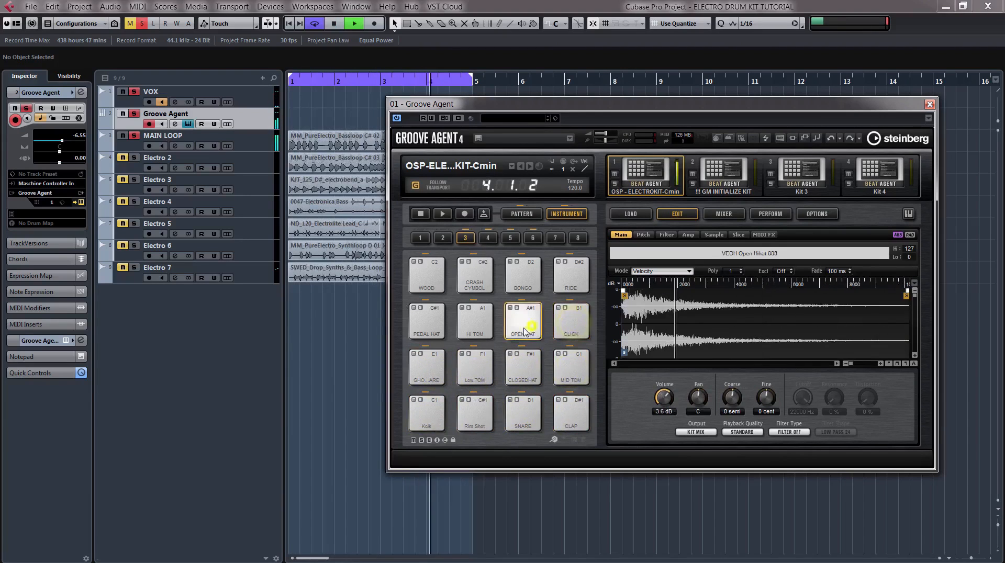
{"action": "left_click", "coordinate": [475, 320]}
{"action": "left_click", "coordinate": [426, 321]}
{"action": "left_click", "coordinate": [427, 276]}
{"action": "left_click", "coordinate": [474, 276]}
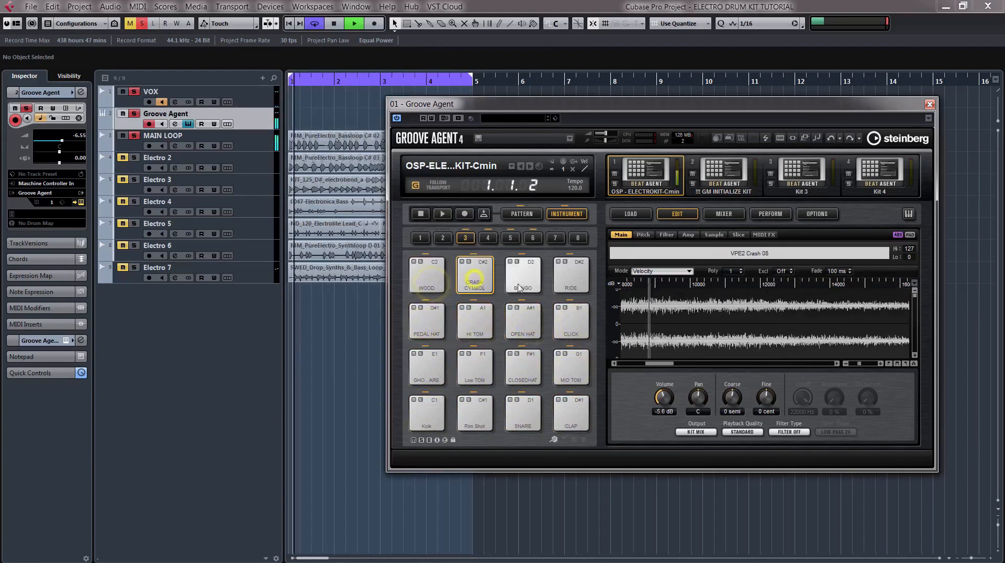
{"action": "left_click", "coordinate": [519, 287]}
{"action": "left_click", "coordinate": [571, 278]}
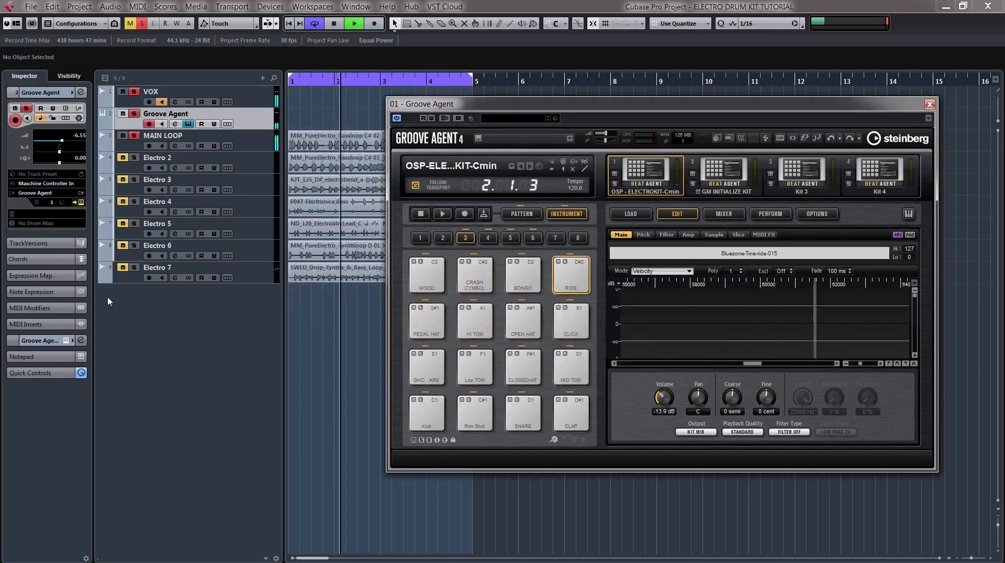
{"action": "key", "text": "space"}
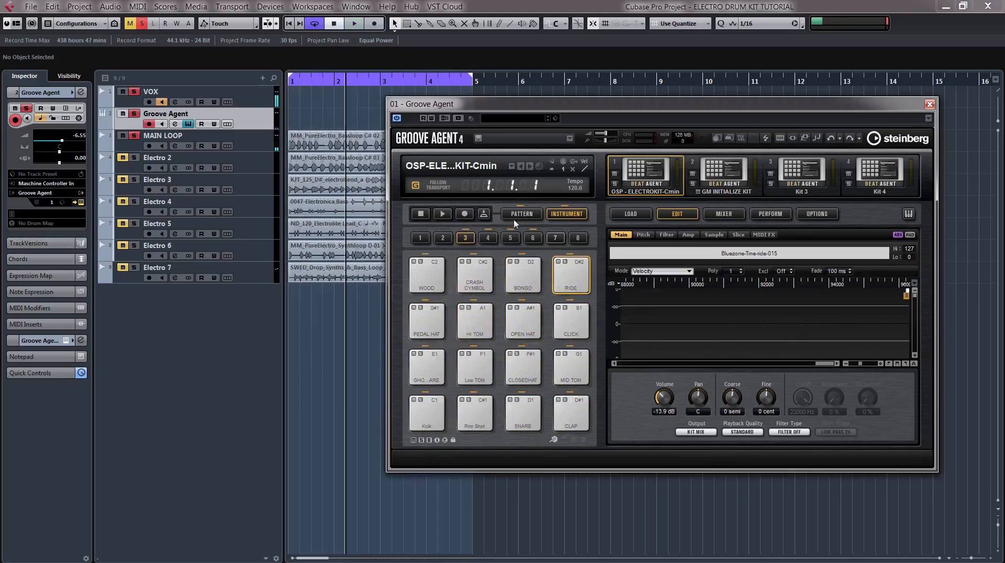
- Audition the percussion pads of pad group 4, from the shaker and laser percussion up to the noise and percussion sweep
{"action": "left_click", "coordinate": [487, 238]}
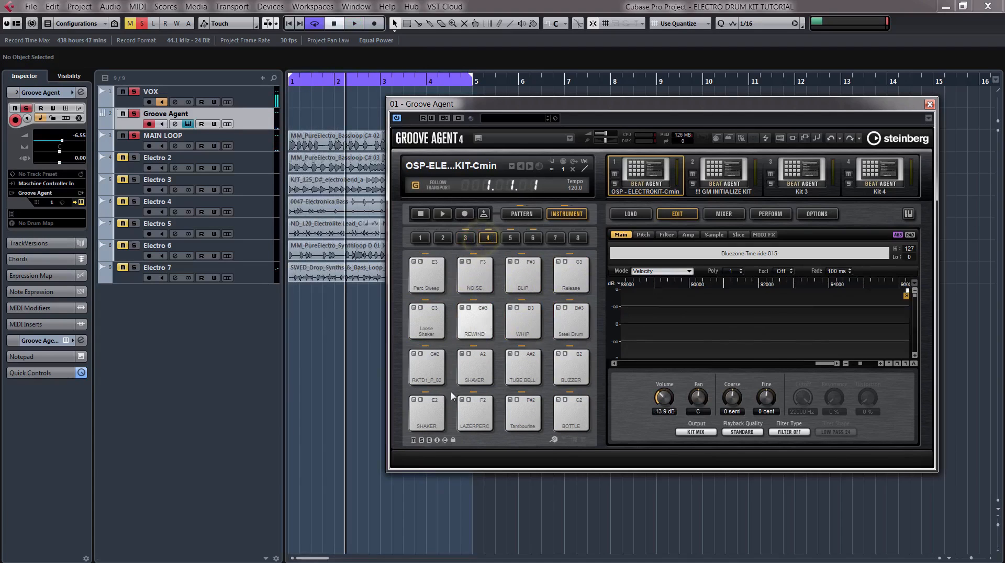
{"action": "left_click", "coordinate": [427, 416]}
{"action": "left_click", "coordinate": [474, 416]}
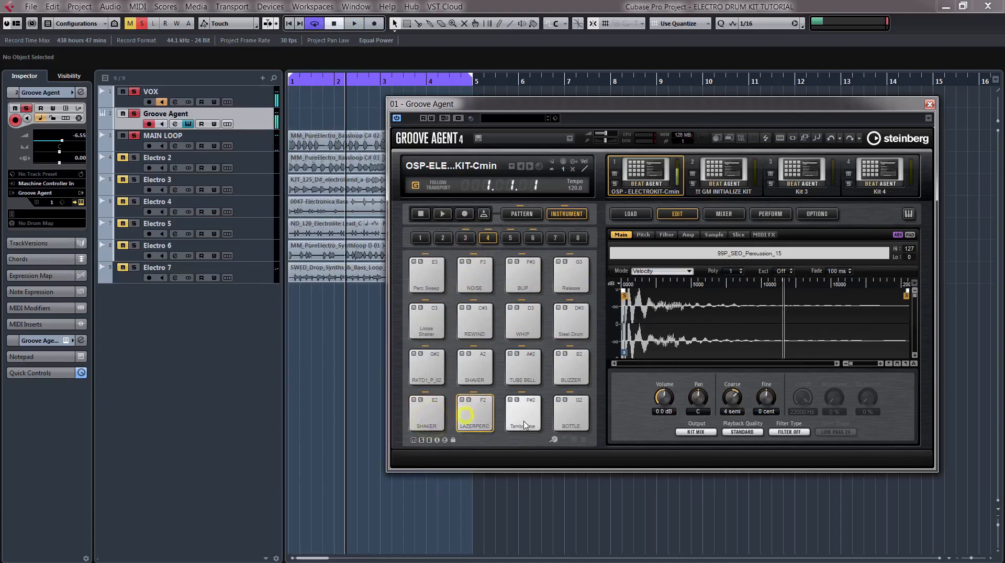
{"action": "left_click", "coordinate": [525, 419]}
{"action": "left_click", "coordinate": [563, 422]}
{"action": "left_click", "coordinate": [571, 369]}
{"action": "left_click", "coordinate": [523, 369]}
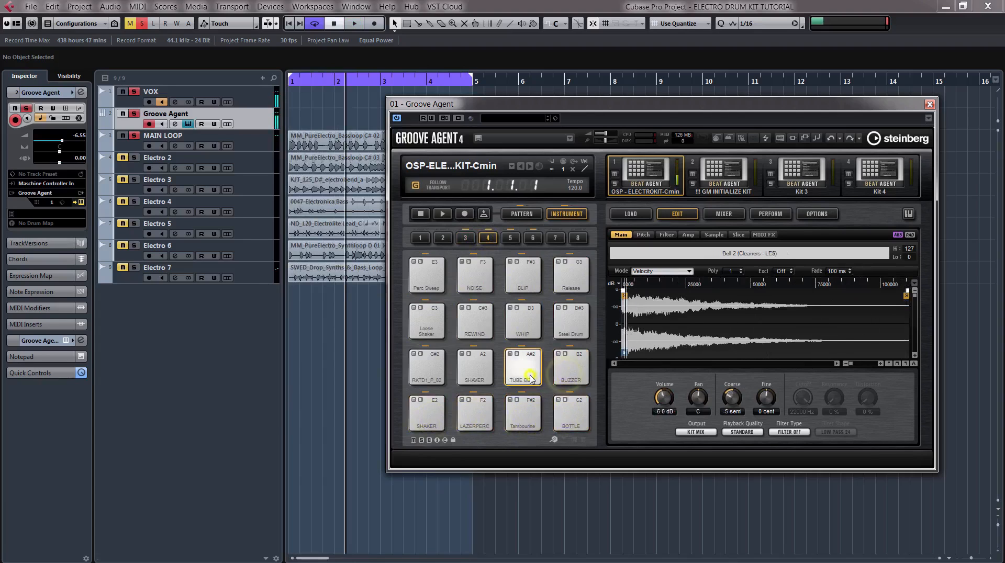
{"action": "left_click", "coordinate": [469, 372]}
{"action": "left_click", "coordinate": [426, 369]}
{"action": "left_click", "coordinate": [426, 322]}
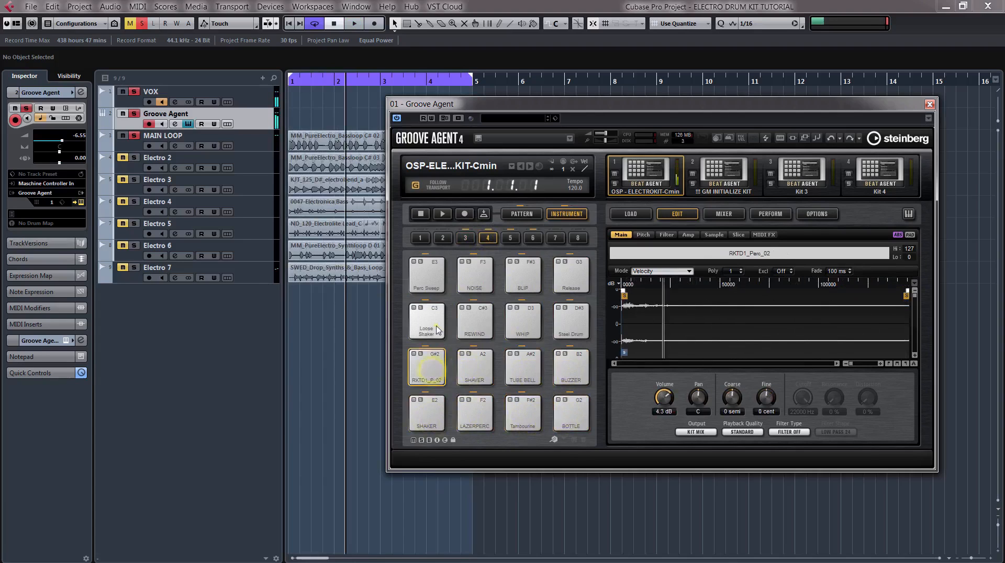
{"action": "left_click", "coordinate": [478, 332]}
{"action": "left_click", "coordinate": [522, 322]}
{"action": "left_click", "coordinate": [570, 322]}
{"action": "left_click", "coordinate": [570, 276]}
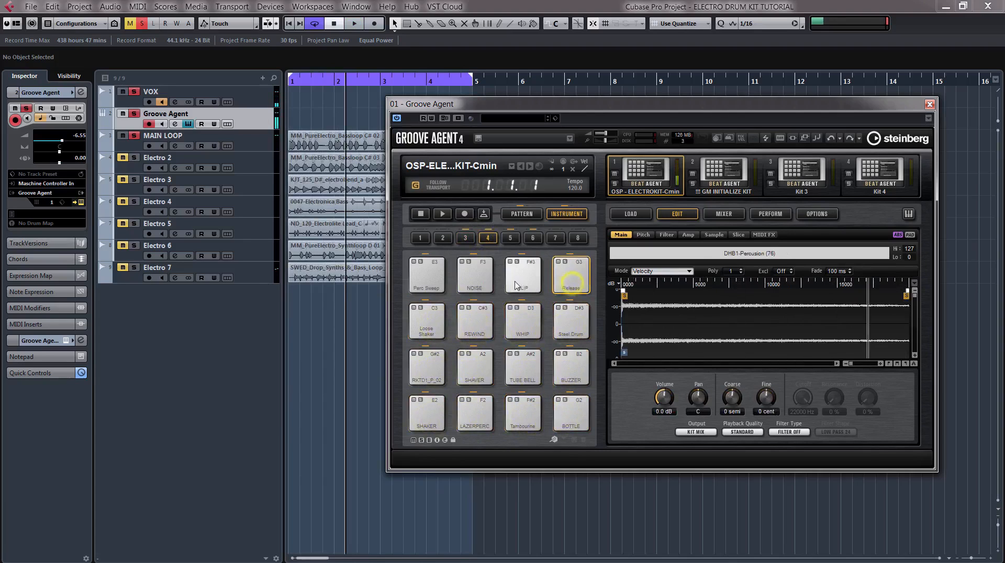
{"action": "left_click", "coordinate": [516, 281]}
{"action": "left_click", "coordinate": [483, 284]}
{"action": "left_click", "coordinate": [427, 277]}
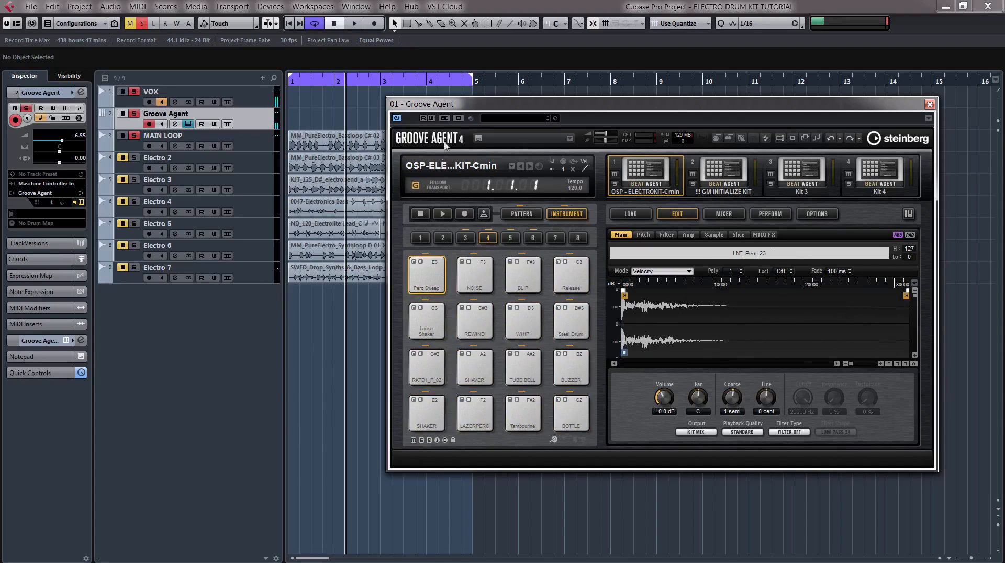
- Switch to pad group 5 and audition its effect pads, from the video game FX through the zipper, reverse cymbal and uplifter to the banshee
{"action": "left_click_drag", "start_coordinate": [488, 107], "coordinate": [494, 102]}
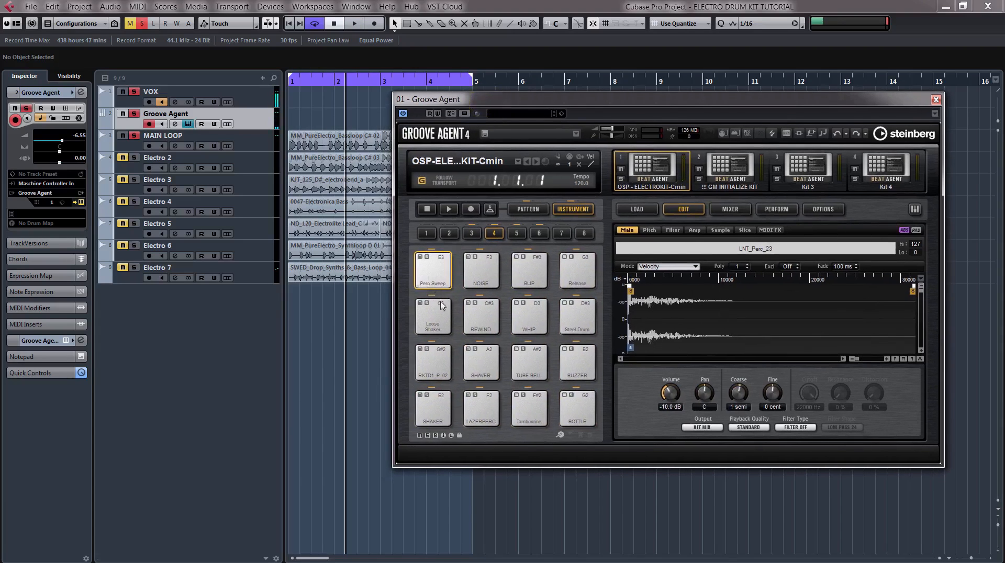
{"action": "left_click", "coordinate": [516, 234]}
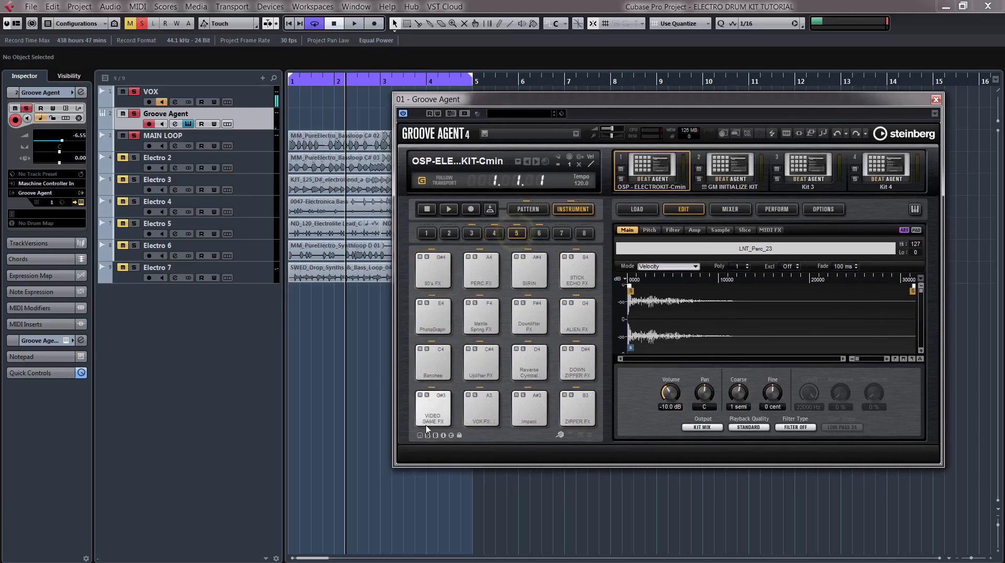
{"action": "left_click", "coordinate": [435, 415]}
{"action": "left_click", "coordinate": [482, 411]}
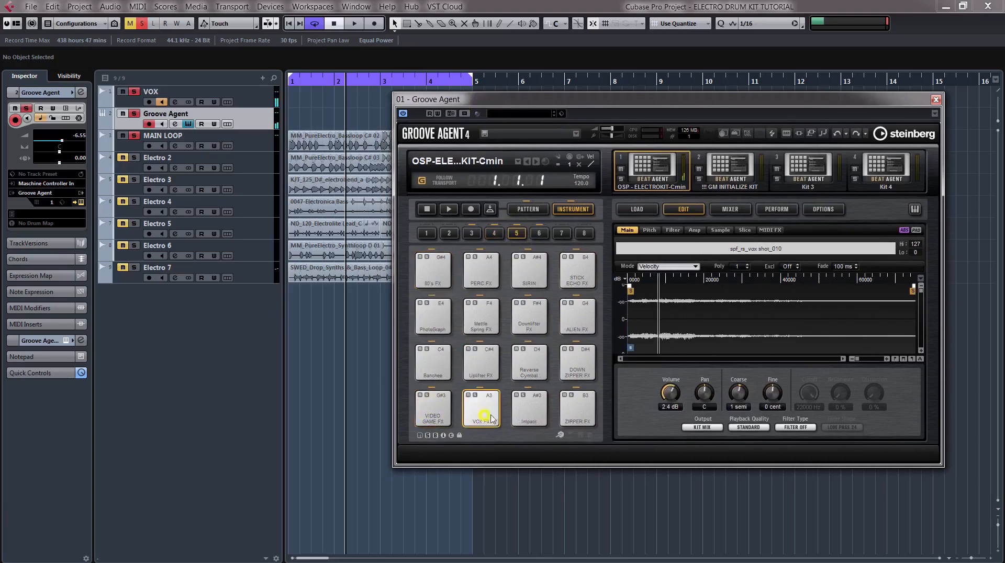
{"action": "left_click", "coordinate": [538, 415]}
{"action": "left_click", "coordinate": [577, 411]}
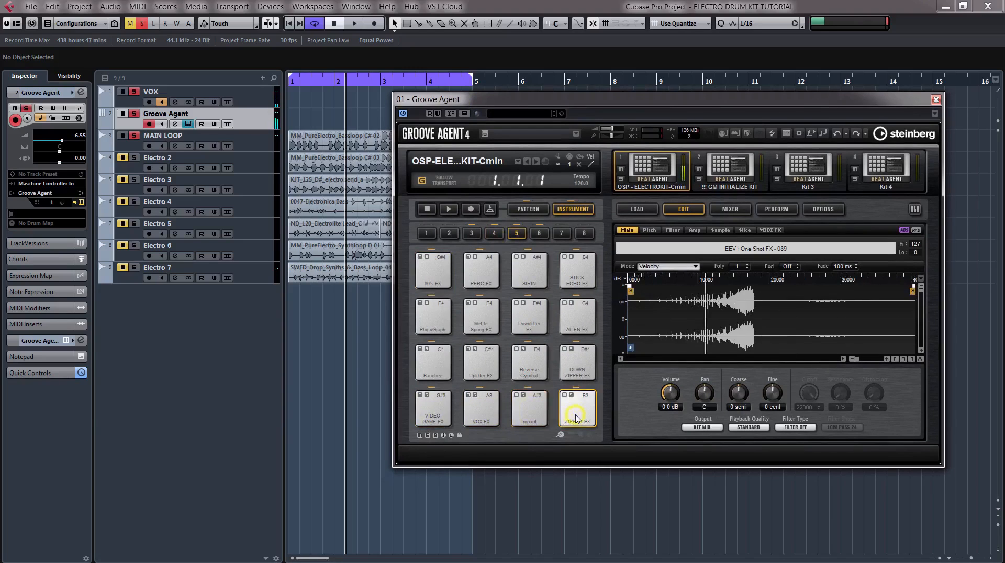
{"action": "left_click", "coordinate": [563, 371]}
{"action": "left_click", "coordinate": [529, 366]}
{"action": "left_click", "coordinate": [481, 367]}
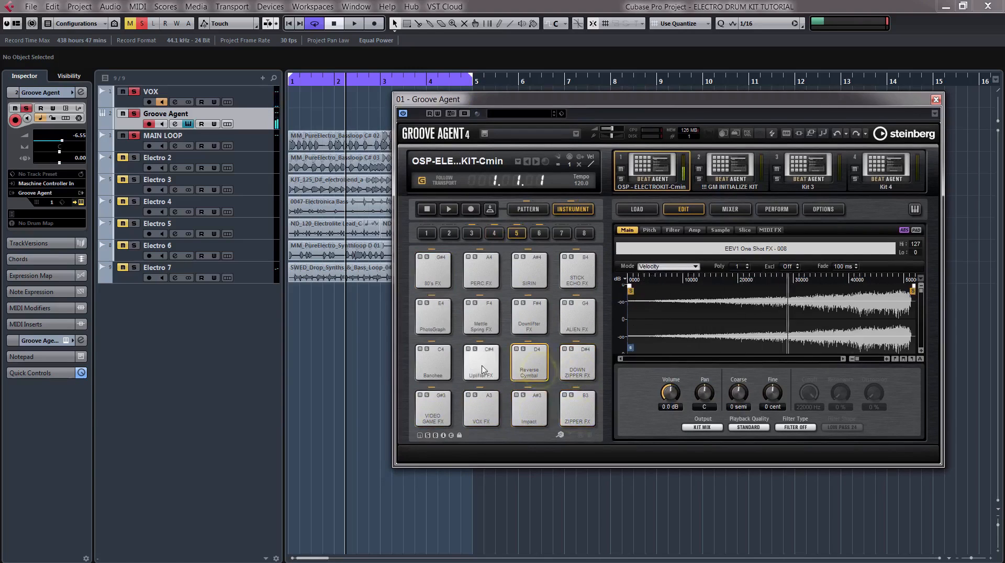
{"action": "left_click", "coordinate": [436, 370]}
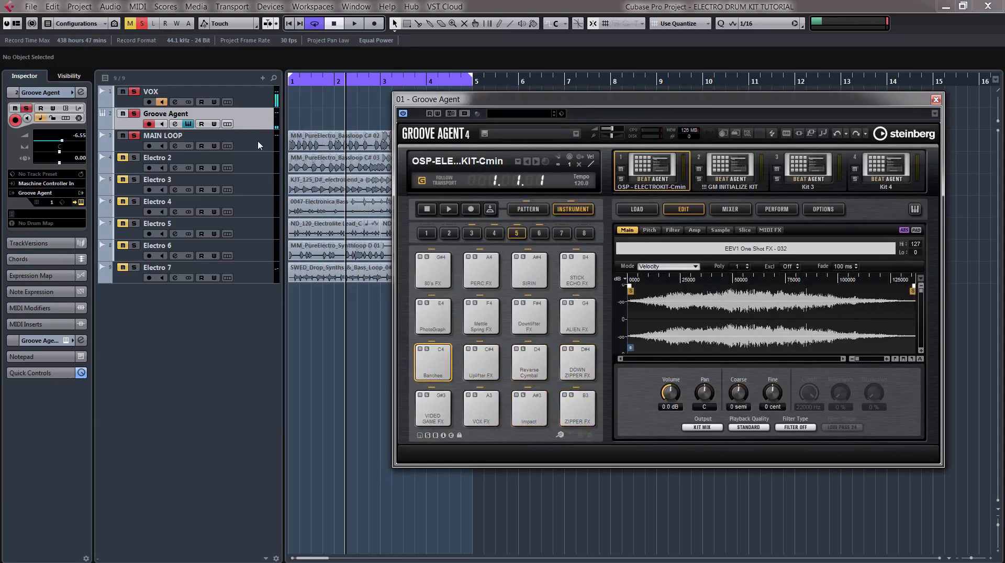
- Play the main loop, audition the 80's FX, siren, downlifter and reverse cymbal pads over it, and stop playback
{"action": "key", "text": "space"}
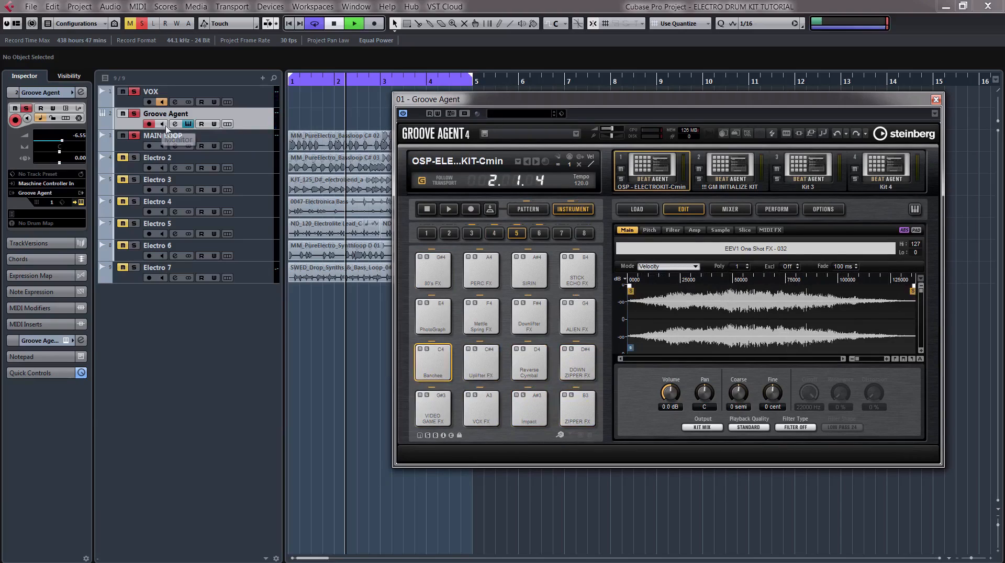
{"action": "left_click", "coordinate": [433, 281]}
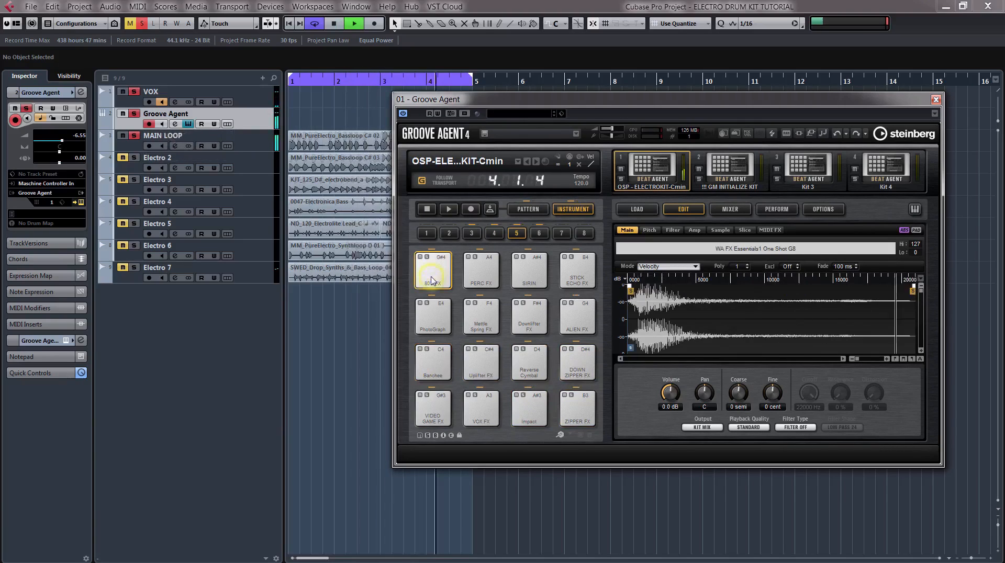
{"action": "left_click", "coordinate": [527, 282]}
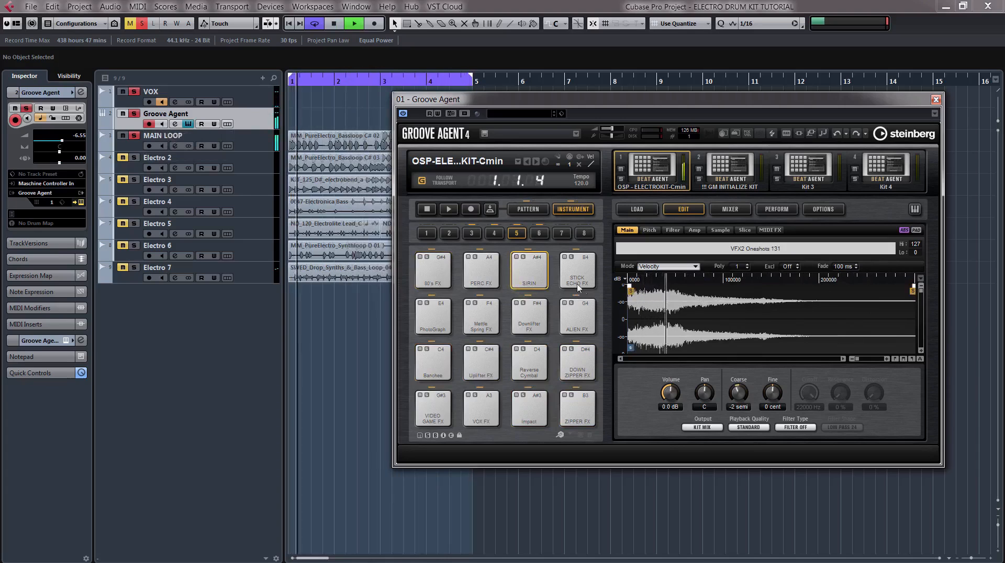
{"action": "left_click", "coordinate": [530, 326]}
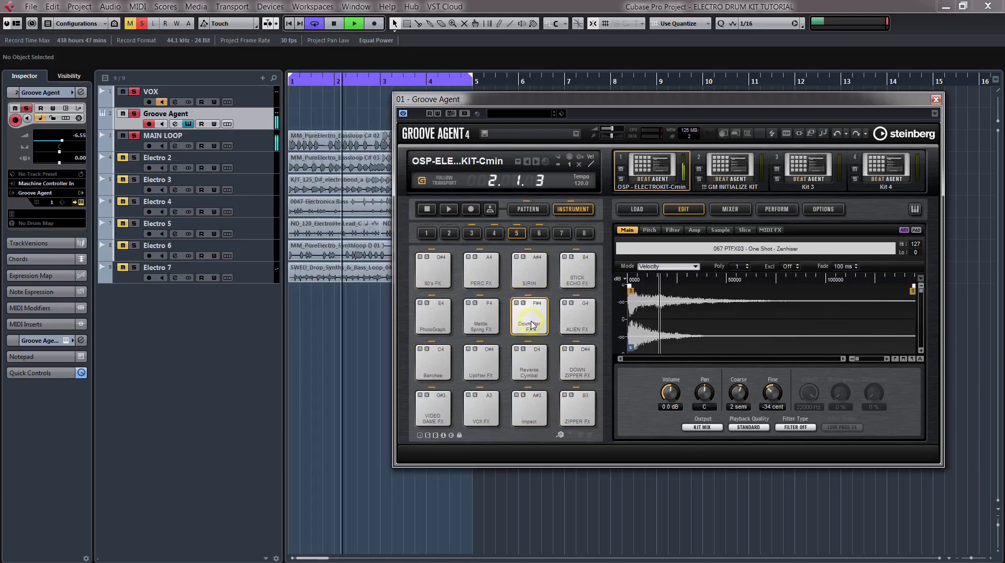
{"action": "left_click", "coordinate": [529, 368]}
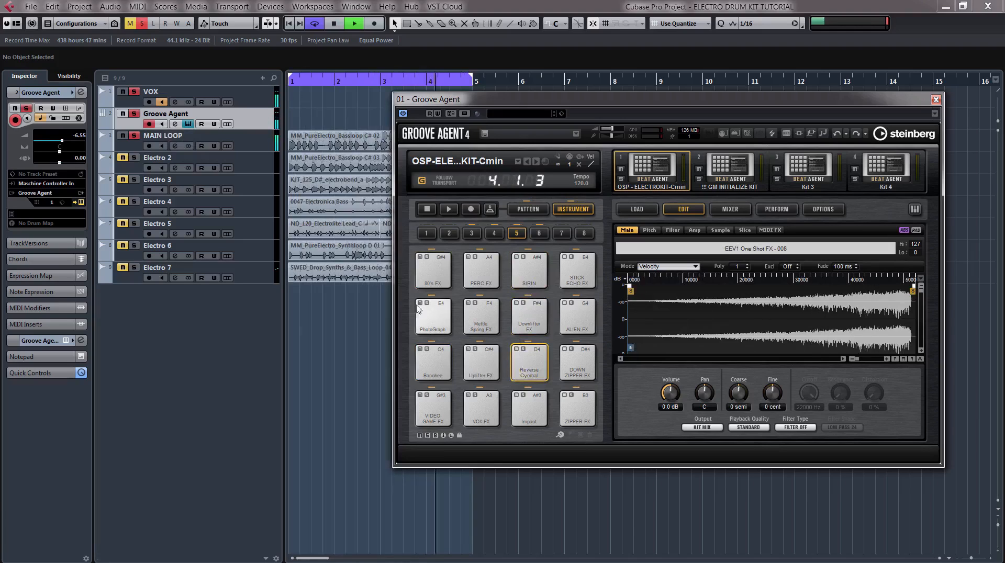
{"action": "key", "text": "space"}
- Show pad group 6 and audition its synth shot pads one after another, from Synth Shot 14 down to Synth Shot 1
{"action": "left_click", "coordinate": [490, 103]}
{"action": "left_click_drag", "start_coordinate": [485, 110], "coordinate": [478, 117]}
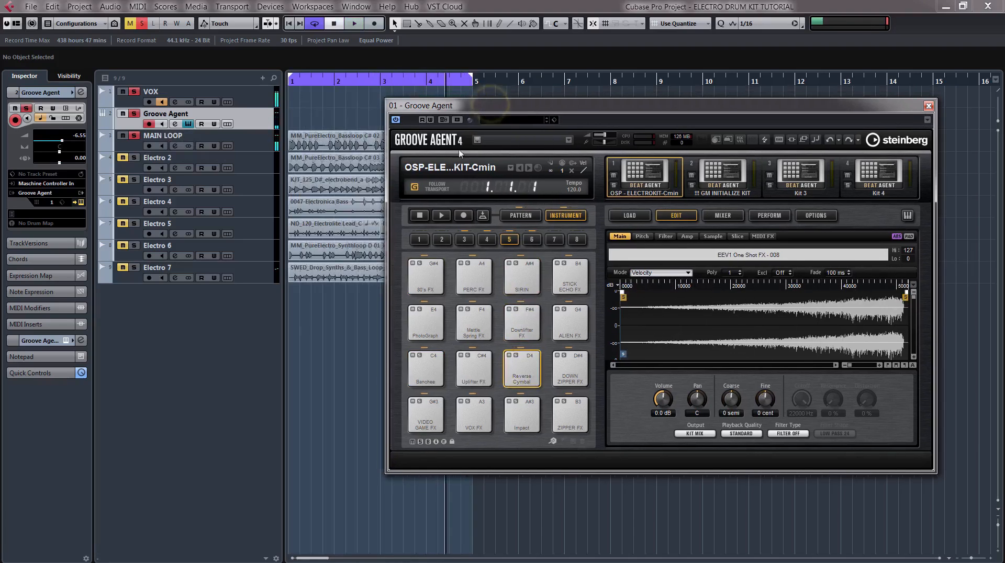
{"action": "left_click", "coordinate": [530, 242]}
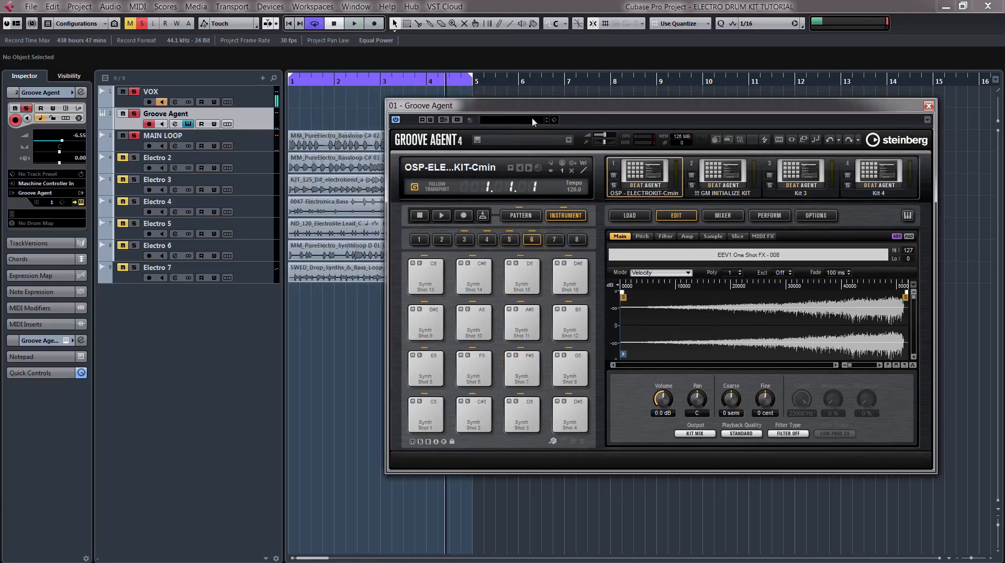
{"action": "left_click_drag", "start_coordinate": [542, 109], "coordinate": [546, 109]}
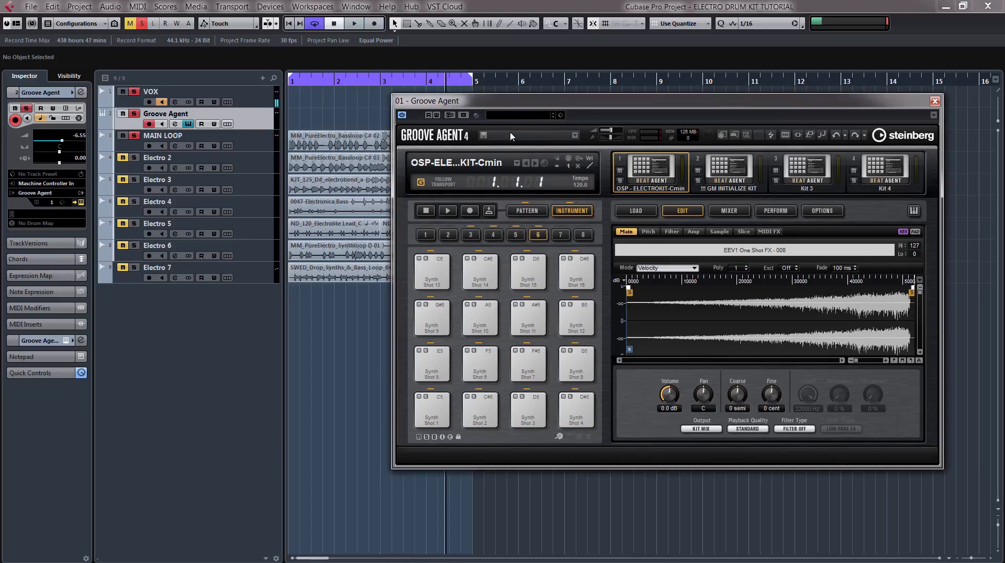
{"action": "left_click", "coordinate": [479, 272]}
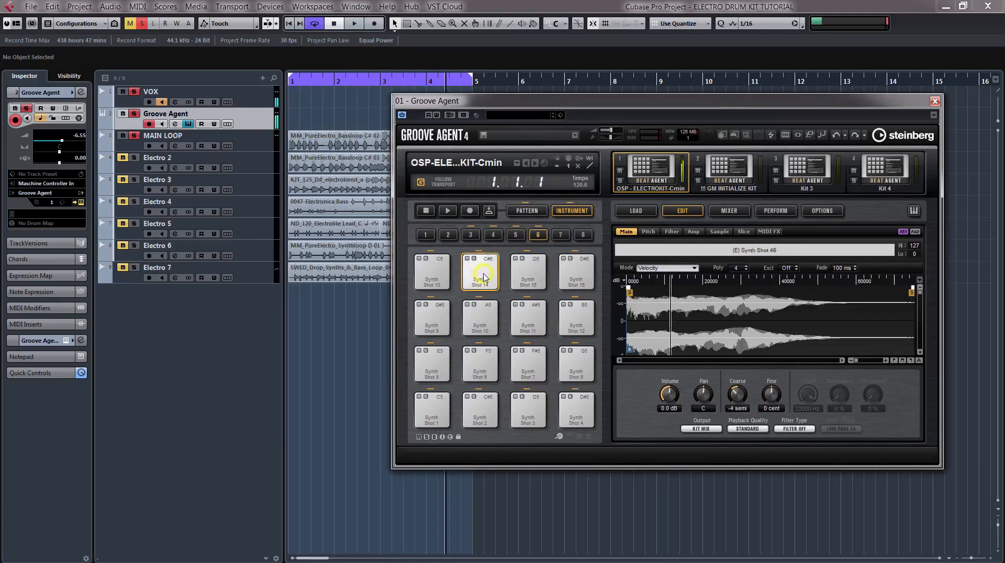
{"action": "left_click", "coordinate": [528, 283]}
{"action": "left_click", "coordinate": [580, 285]}
{"action": "left_click", "coordinate": [578, 331]}
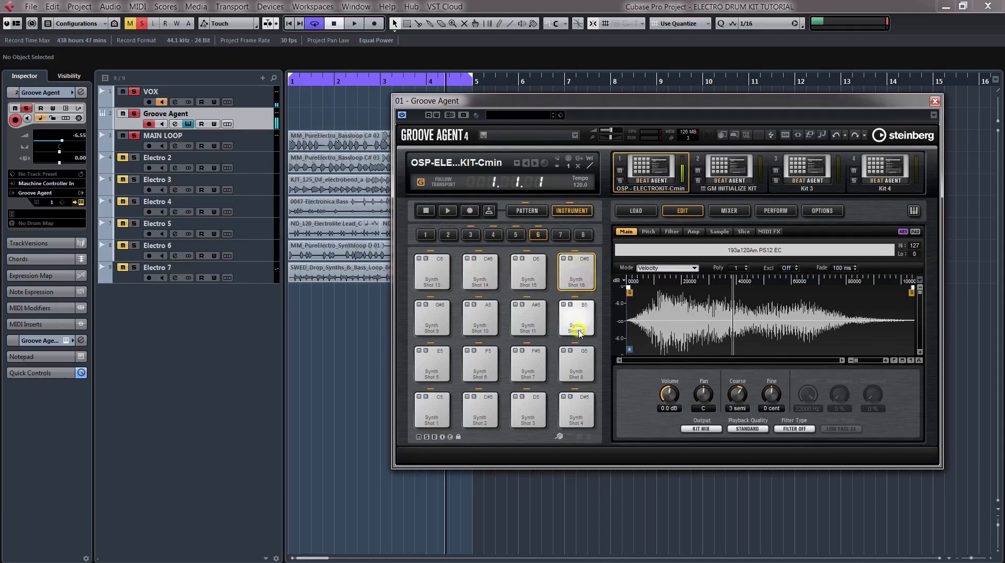
{"action": "left_click", "coordinate": [535, 331]}
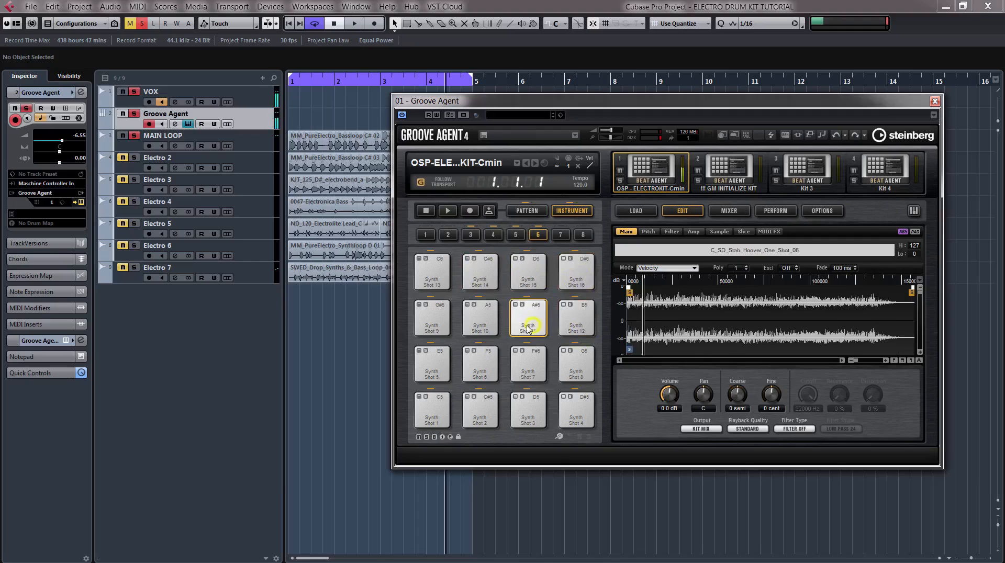
{"action": "left_click", "coordinate": [491, 330]}
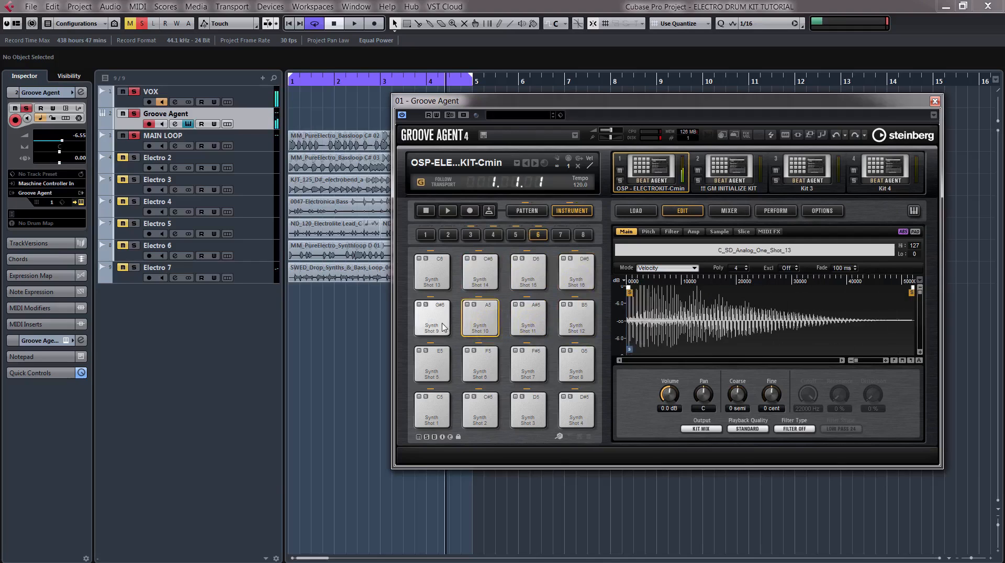
{"action": "left_click", "coordinate": [442, 327]}
{"action": "left_click", "coordinate": [437, 366]}
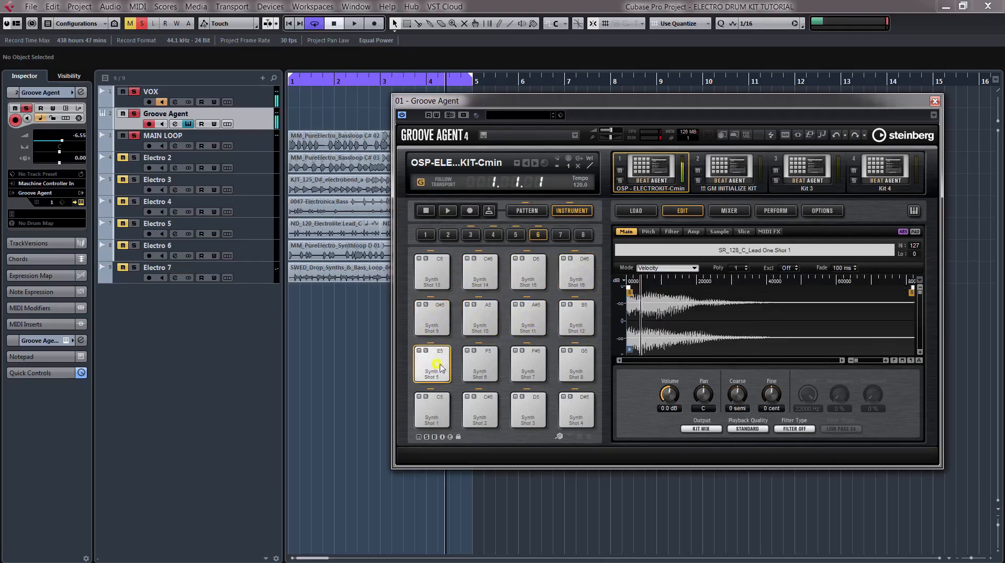
{"action": "left_click", "coordinate": [479, 373]}
{"action": "left_click", "coordinate": [528, 369]}
{"action": "left_click", "coordinate": [574, 410]}
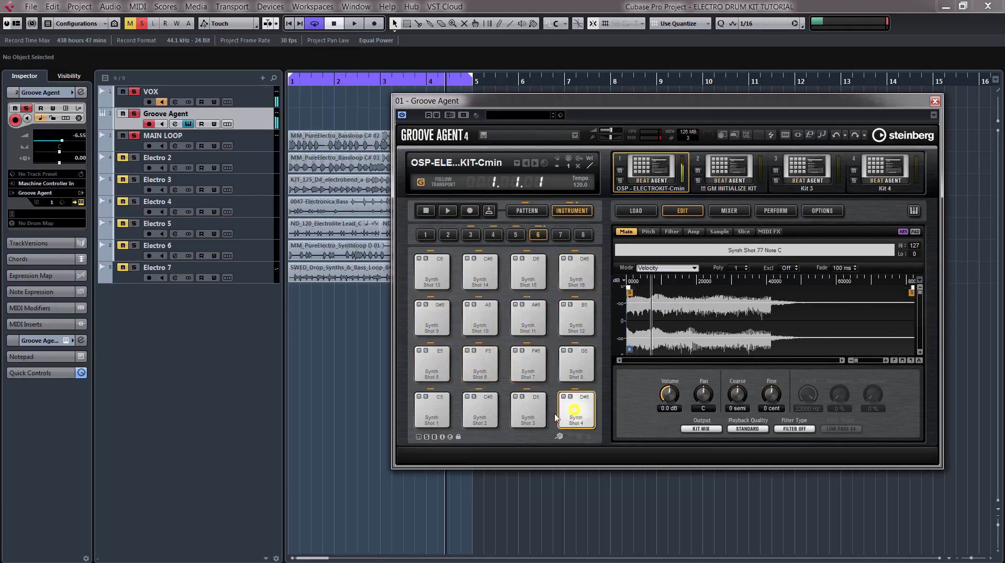
{"action": "left_click", "coordinate": [528, 415]}
{"action": "left_click", "coordinate": [479, 415]}
{"action": "left_click", "coordinate": [434, 414]}
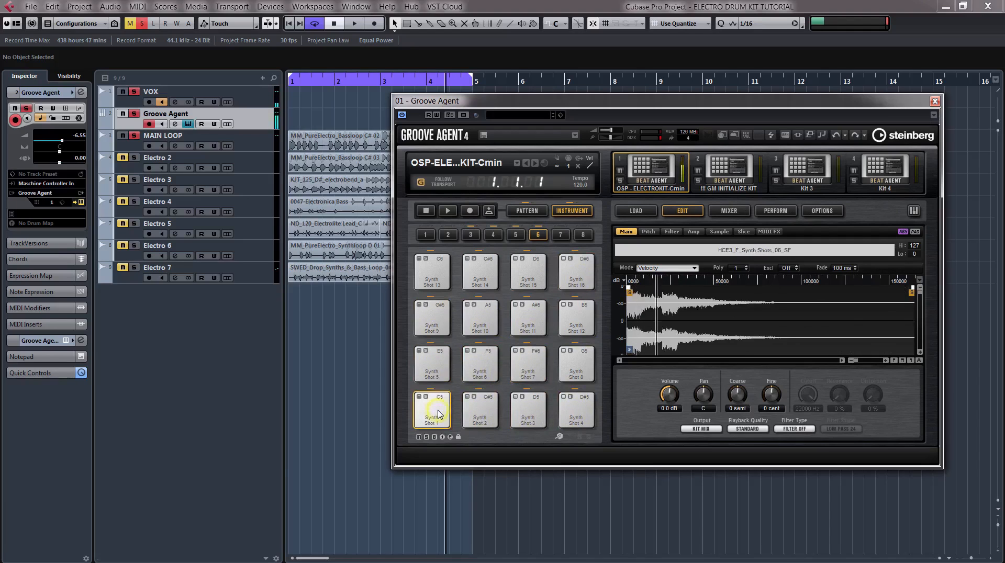
{"action": "mouse_move", "coordinate": [591, 107]}
{"action": "left_mouse_down"}
{"action": "mouse_move", "coordinate": [609, 109]}
{"action": "mouse_move", "coordinate": [582, 104]}
{"action": "left_mouse_up"}
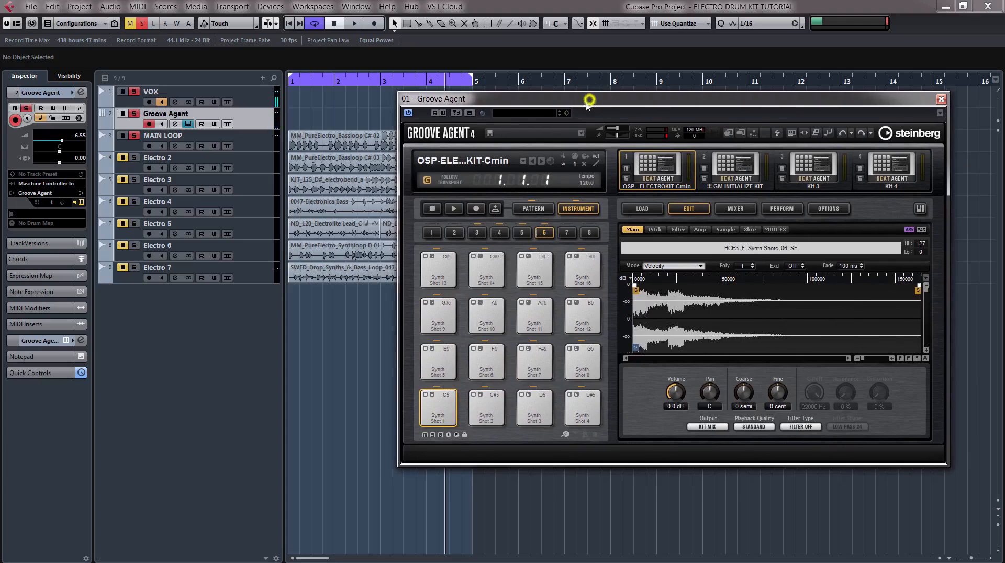
{"action": "left_click_drag", "start_coordinate": [586, 102], "coordinate": [580, 105]}
{"action": "left_click_drag", "start_coordinate": [470, 103], "coordinate": [464, 97]}
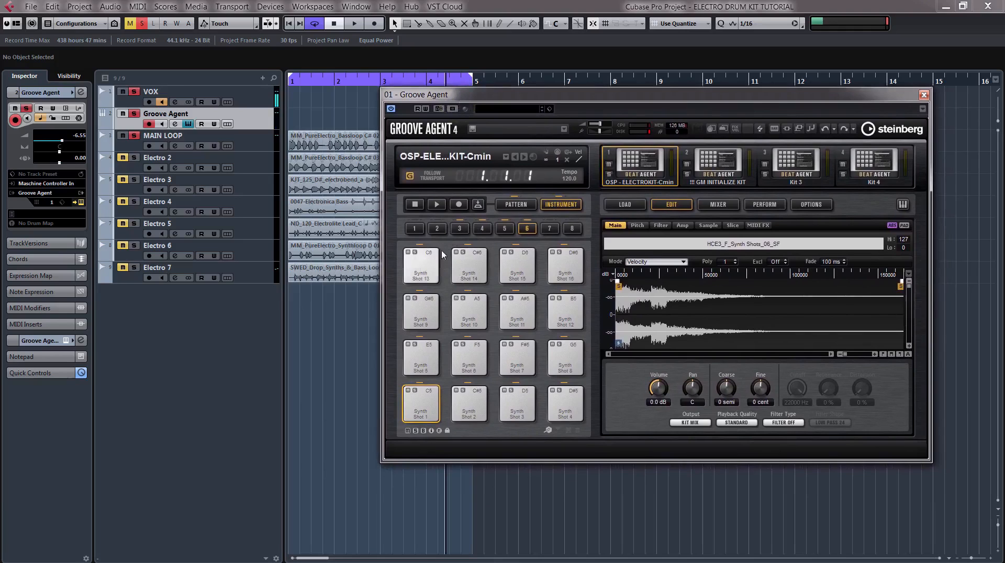
- Return to pad group 3 and audition its drum pads on their own, from the kick, snare and clap through the toms and hats to the click
{"action": "left_click", "coordinate": [460, 230]}
{"action": "left_click", "coordinate": [419, 411]}
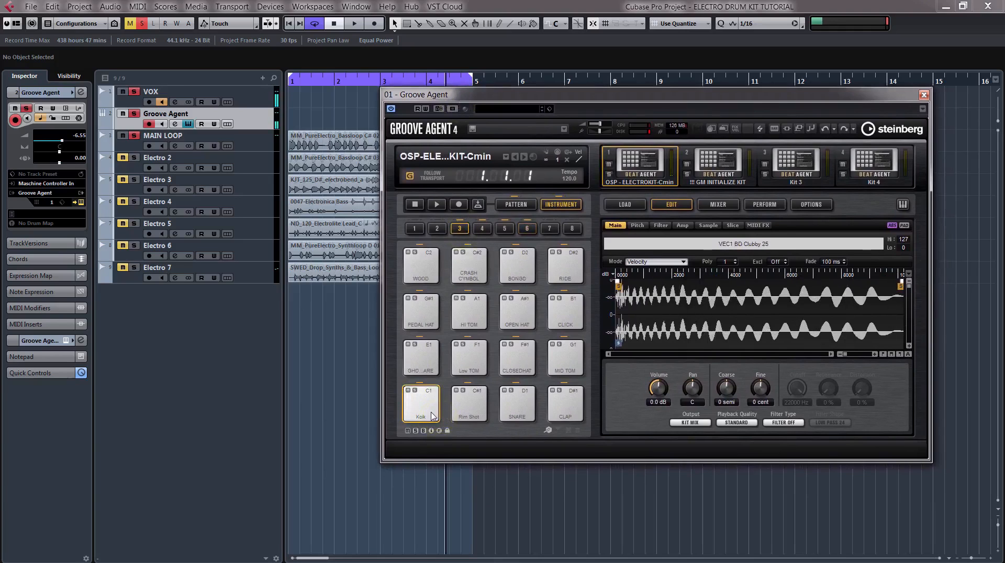
{"action": "left_click", "coordinate": [433, 417]}
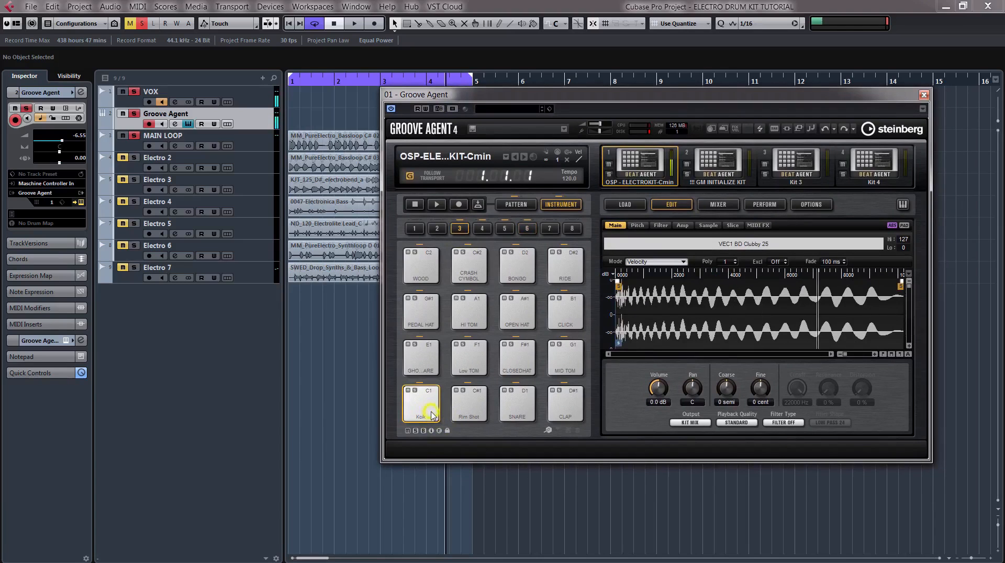
{"action": "left_click", "coordinate": [507, 414]}
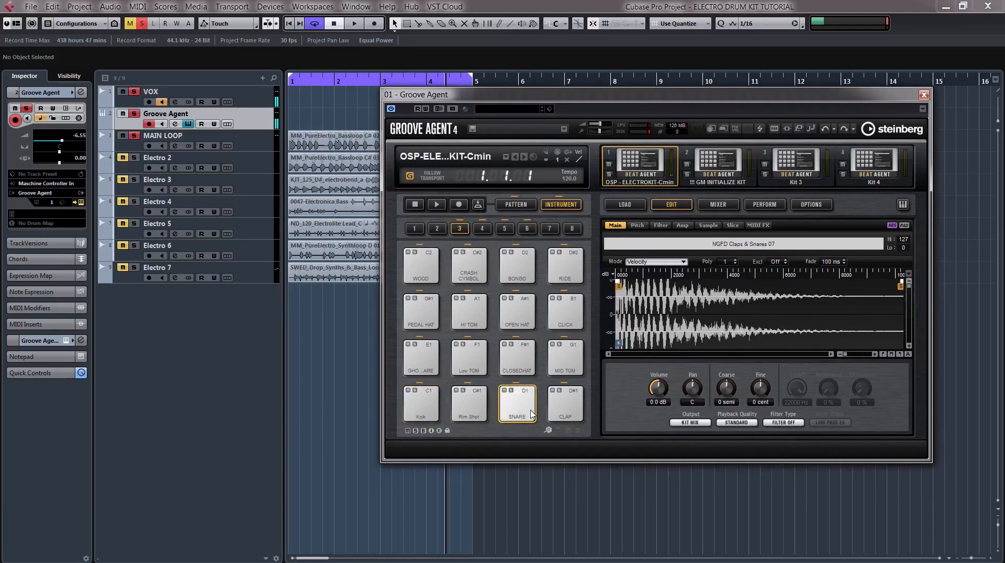
{"action": "left_click", "coordinate": [565, 406]}
{"action": "left_click", "coordinate": [565, 361]}
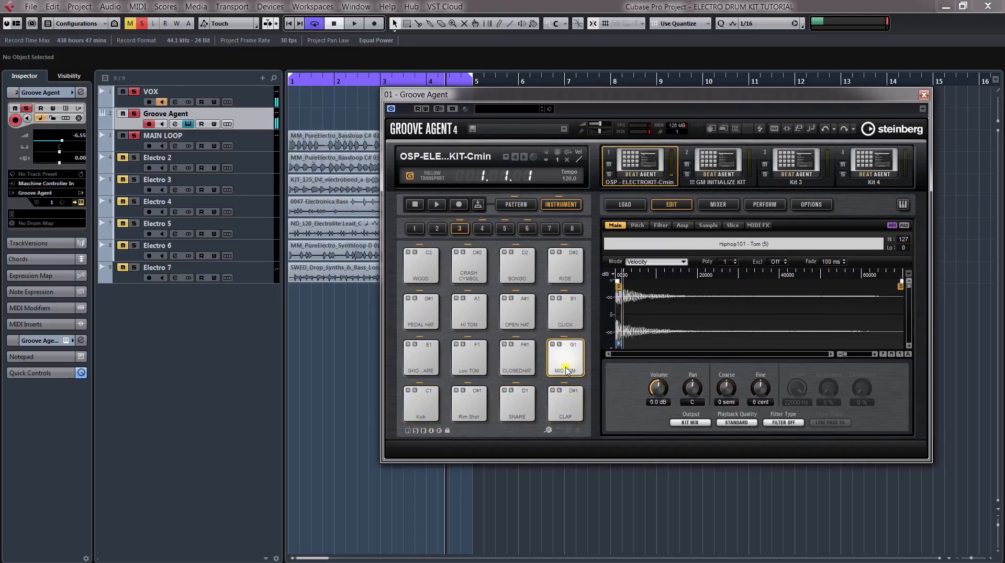
{"action": "left_click", "coordinate": [530, 361]}
{"action": "left_click", "coordinate": [469, 359]}
{"action": "left_click", "coordinate": [429, 357]}
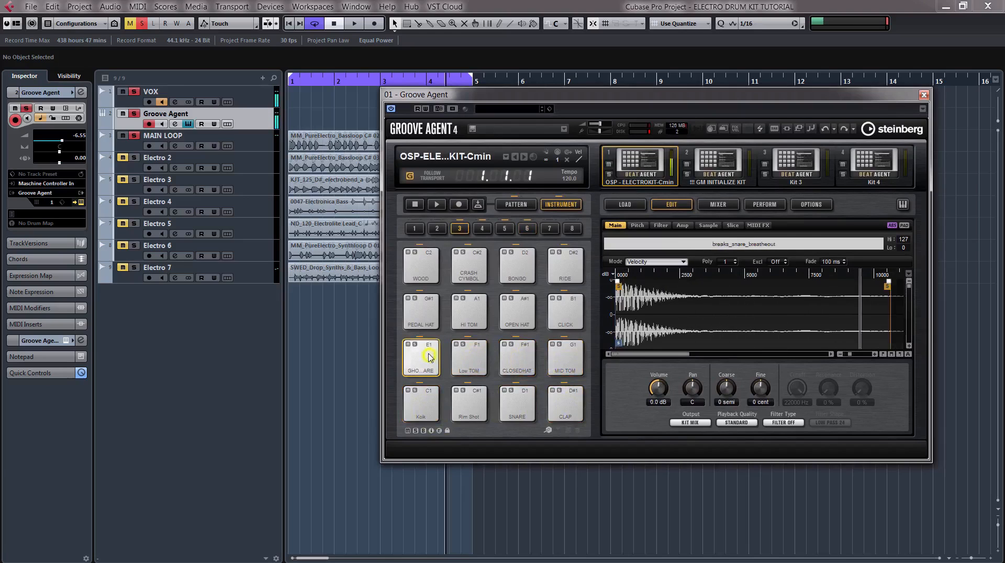
{"action": "left_click", "coordinate": [421, 314]}
{"action": "left_click", "coordinate": [469, 314]}
{"action": "left_click", "coordinate": [514, 322]}
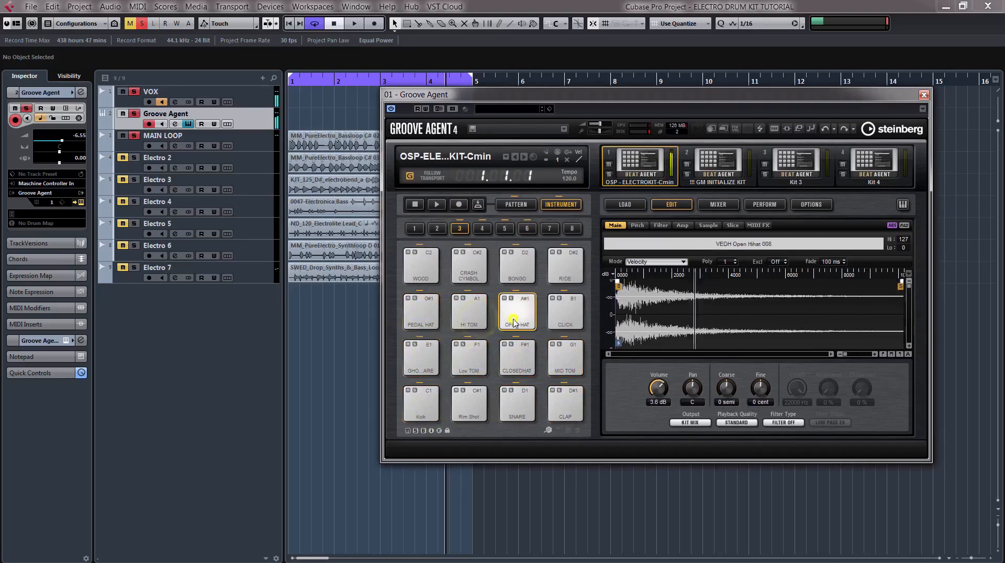
{"action": "left_click", "coordinate": [566, 314]}
- Audition the click pad over the main loop with its coarse tuning at 0 semi, restore the tuning to 2 semi and stop playback
{"action": "left_click", "coordinate": [568, 325]}
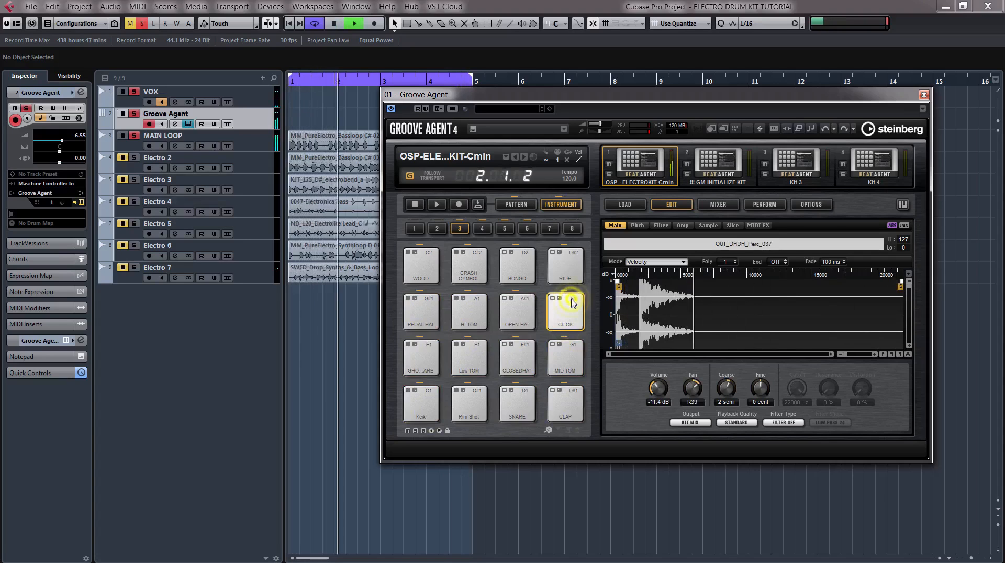
{"action": "left_click", "coordinate": [573, 303]}
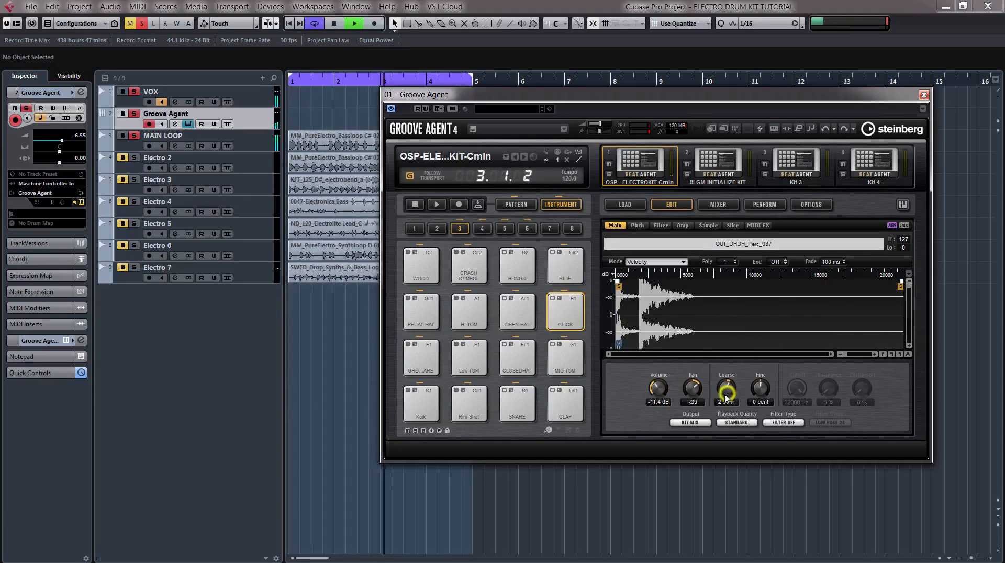
{"action": "left_click_drag", "start_coordinate": [725, 388], "coordinate": [725, 399]}
{"action": "left_click", "coordinate": [573, 305]}
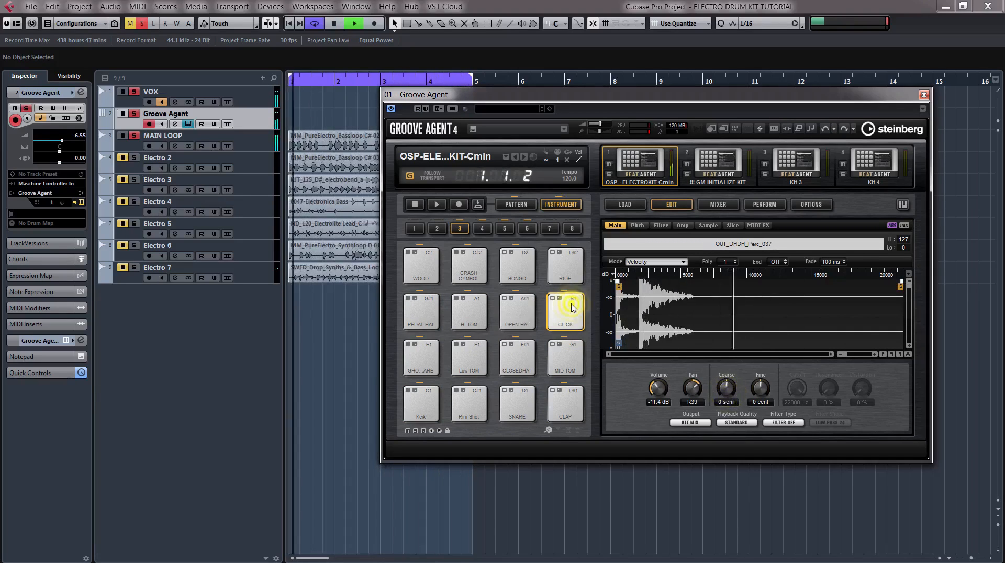
{"action": "left_click", "coordinate": [572, 306]}
{"action": "left_click", "coordinate": [572, 305]}
{"action": "left_click_drag", "start_coordinate": [726, 392], "coordinate": [727, 385]}
{"action": "key", "text": "space"}
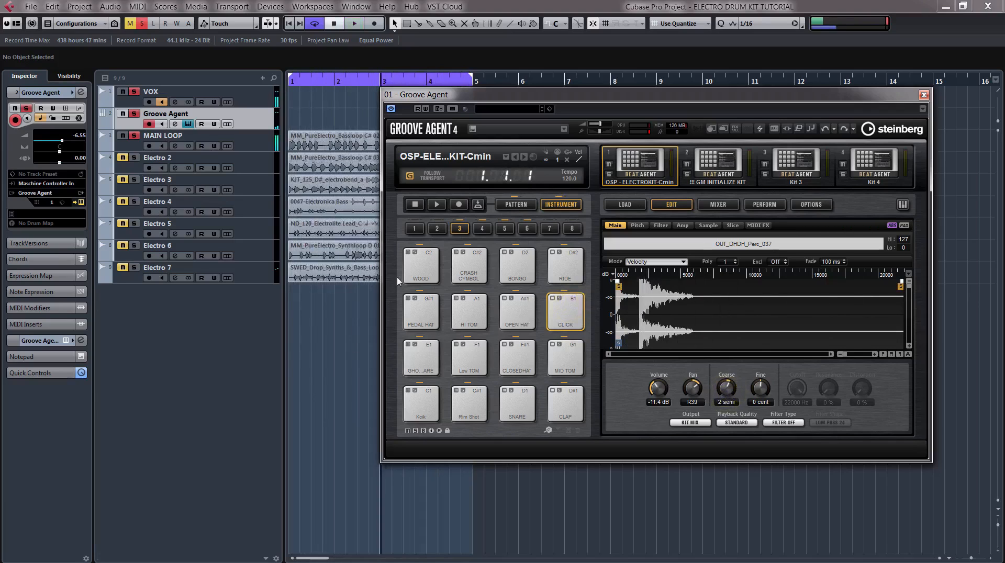
- Audition the remaining pads of pad group 3: the wood, bongo and ride
{"action": "left_click", "coordinate": [420, 264]}
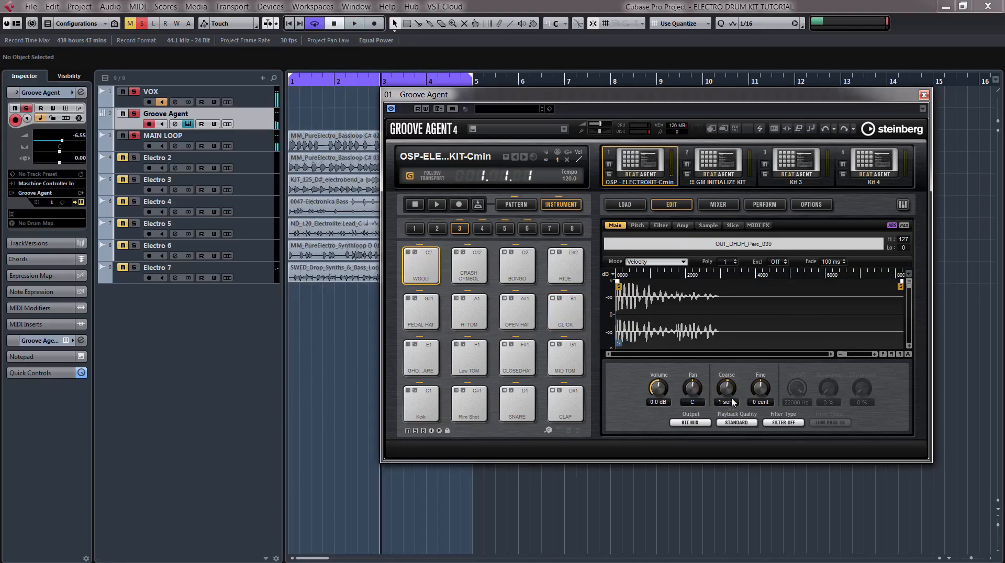
{"action": "left_click", "coordinate": [516, 278]}
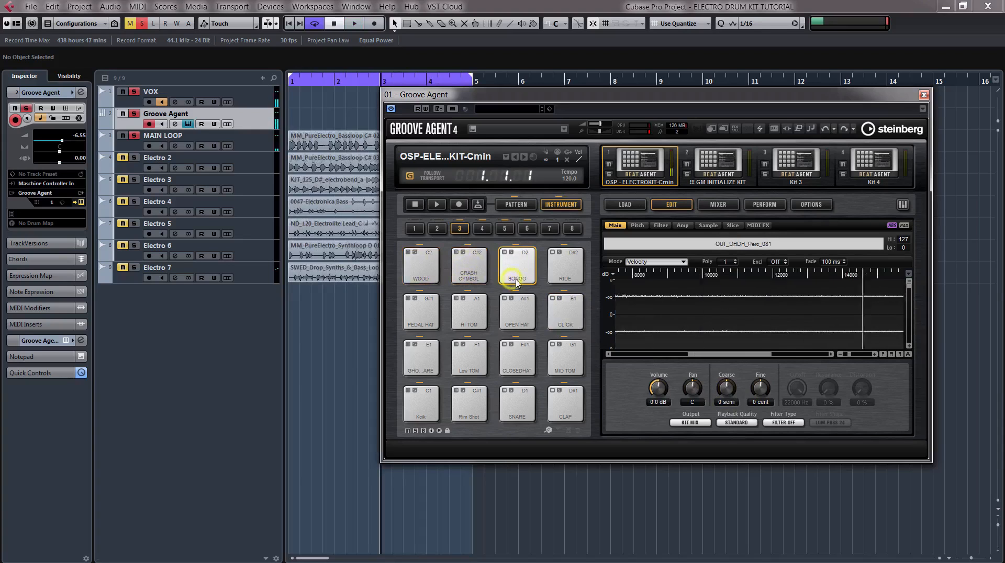
{"action": "left_click", "coordinate": [565, 270]}
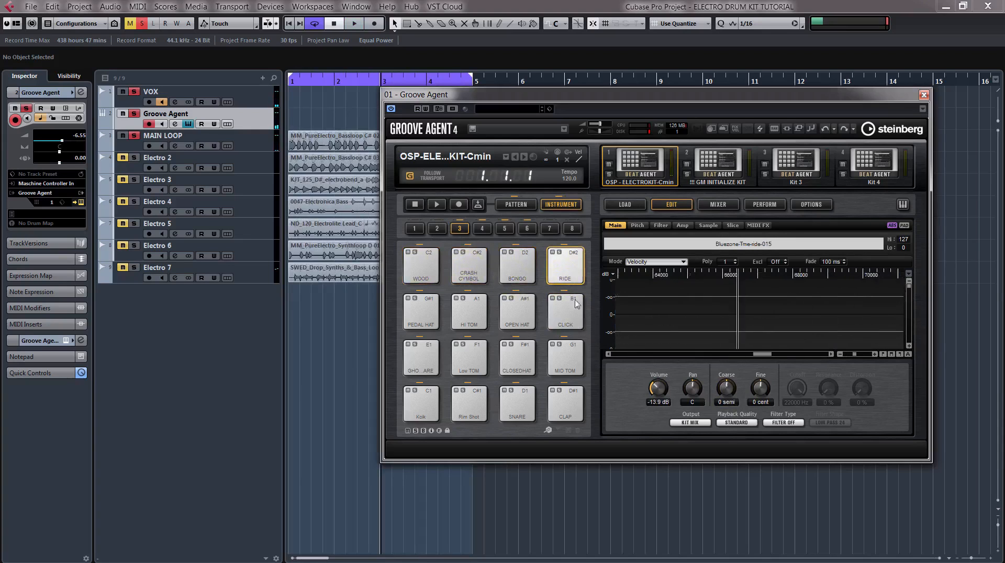
{"action": "left_click_drag", "start_coordinate": [536, 96], "coordinate": [530, 100]}
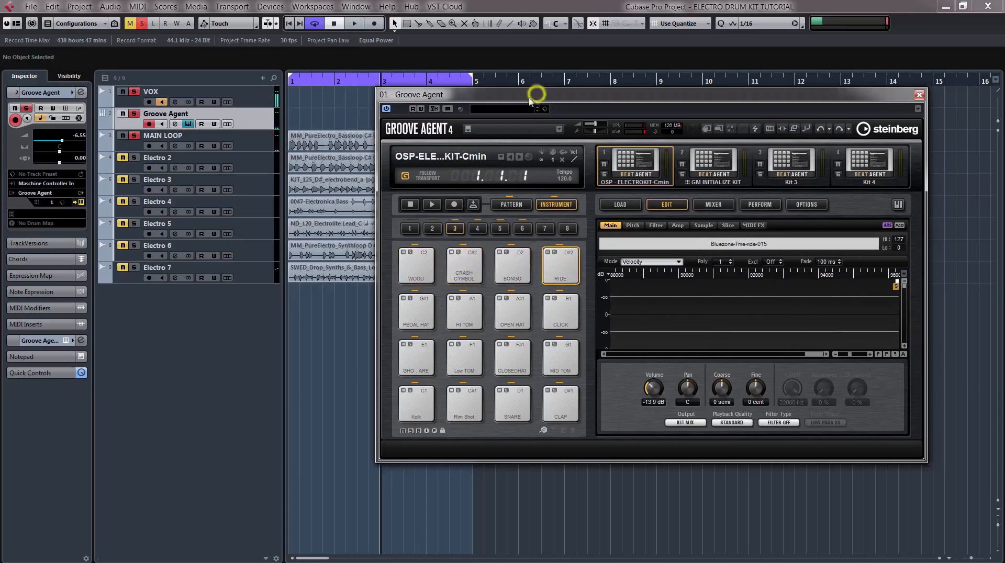
- Leaf through pad groups 3 to 6 to review the kit's drum, FX and synth shot pads, finishing on group 6
{"action": "left_click", "coordinate": [473, 229]}
{"action": "left_click", "coordinate": [497, 228]}
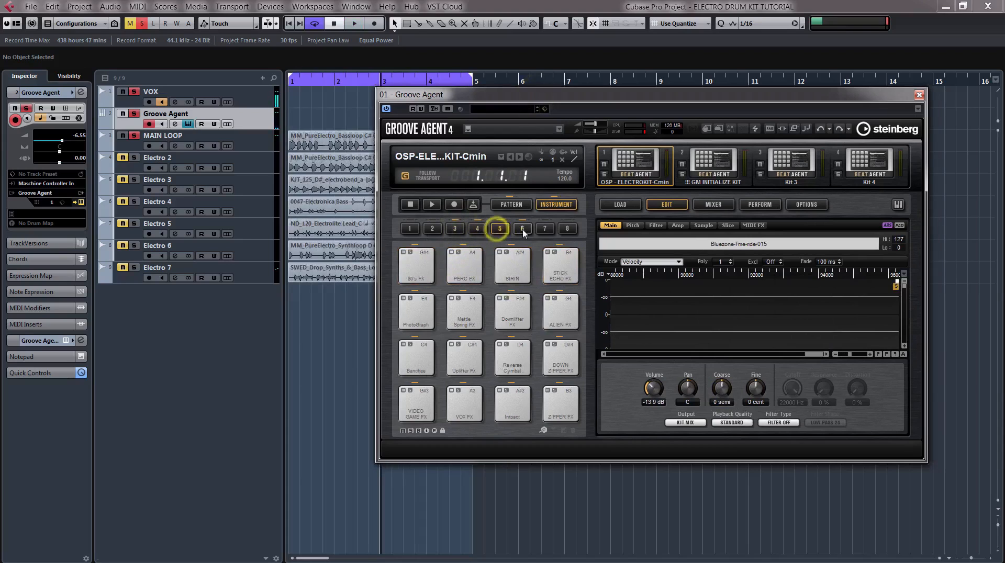
{"action": "left_click", "coordinate": [522, 229]}
{"action": "left_click", "coordinate": [499, 228]}
{"action": "left_click", "coordinate": [478, 230]}
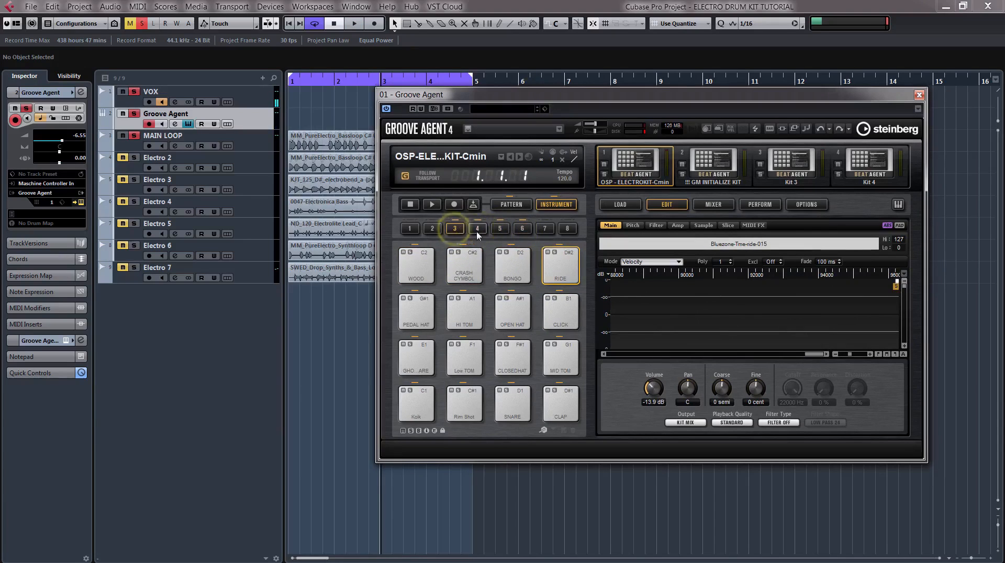
{"action": "left_click", "coordinate": [500, 229]}
{"action": "left_click", "coordinate": [522, 229]}
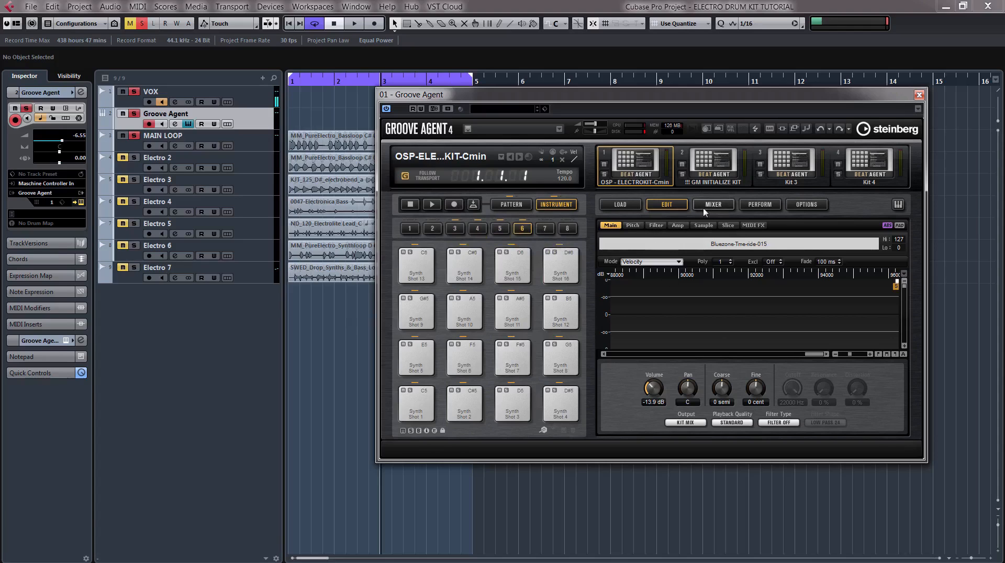
- Show the kit's AUX mixer and open the settings of the Reverb on AUX FX 1
{"action": "left_click", "coordinate": [728, 209]}
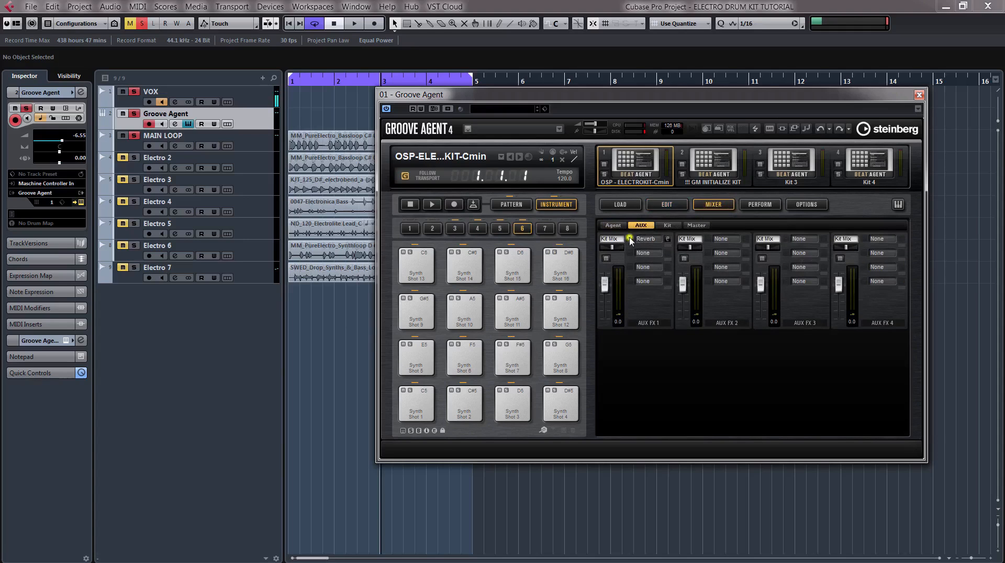
{"action": "left_click", "coordinate": [630, 239]}
{"action": "left_click", "coordinate": [631, 253]}
{"action": "left_click", "coordinate": [667, 239]}
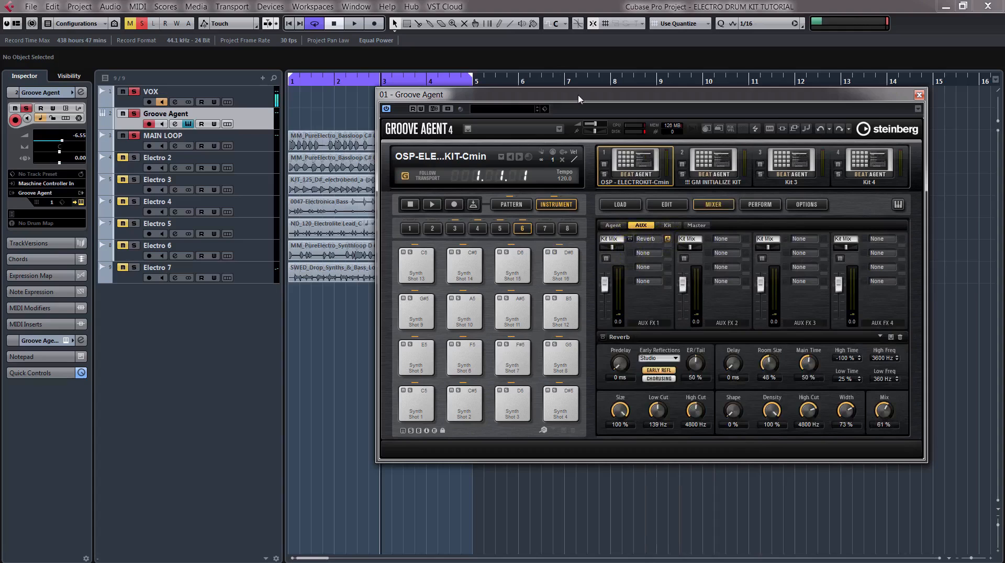
{"action": "left_click_drag", "start_coordinate": [582, 97], "coordinate": [587, 96]}
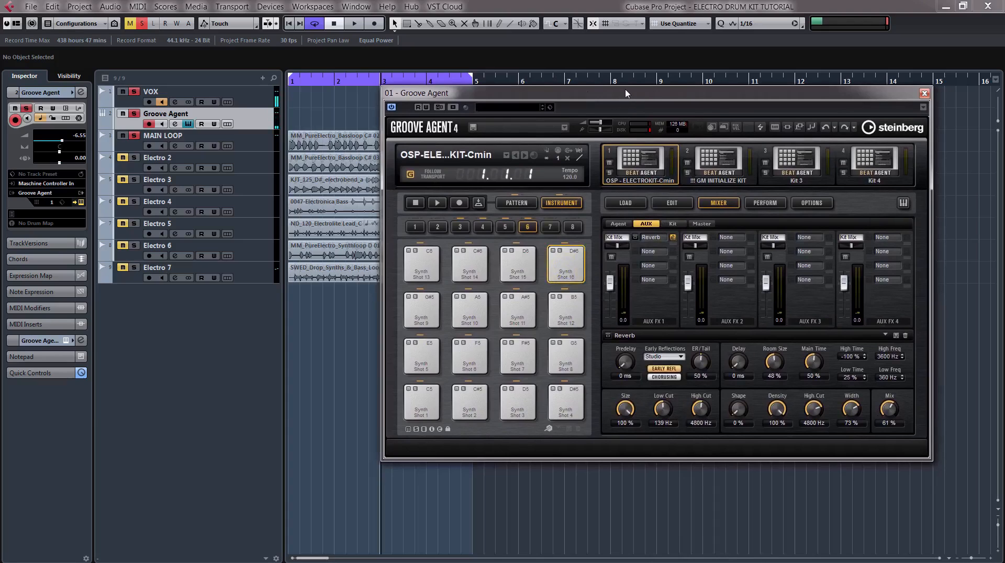
{"action": "left_click_drag", "start_coordinate": [626, 99], "coordinate": [621, 97]}
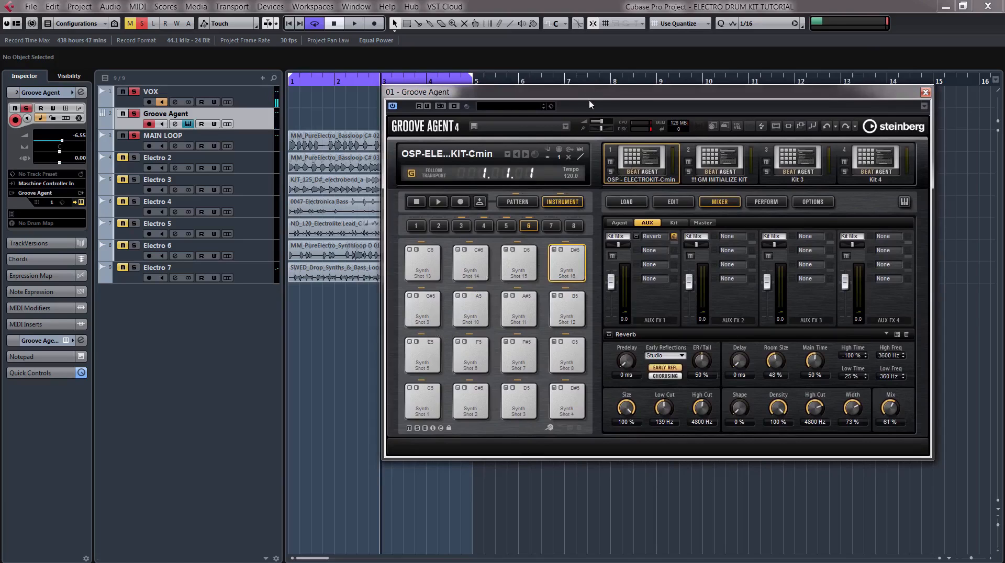
- Switch to the pattern pads, show the pattern editor, and audition the Inspiration Groove 1, Inspiration Groove 2 and Savoy Nights Groove 3 patterns
{"action": "left_click", "coordinate": [515, 203]}
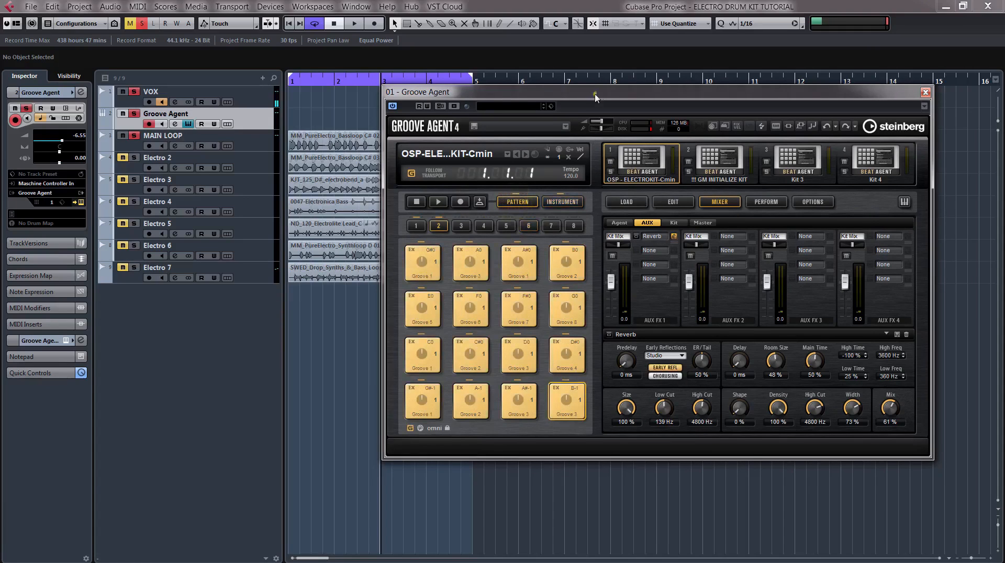
{"action": "mouse_move", "coordinate": [596, 95]}
{"action": "left_mouse_down"}
{"action": "mouse_move", "coordinate": [607, 90]}
{"action": "mouse_move", "coordinate": [596, 89]}
{"action": "left_mouse_up"}
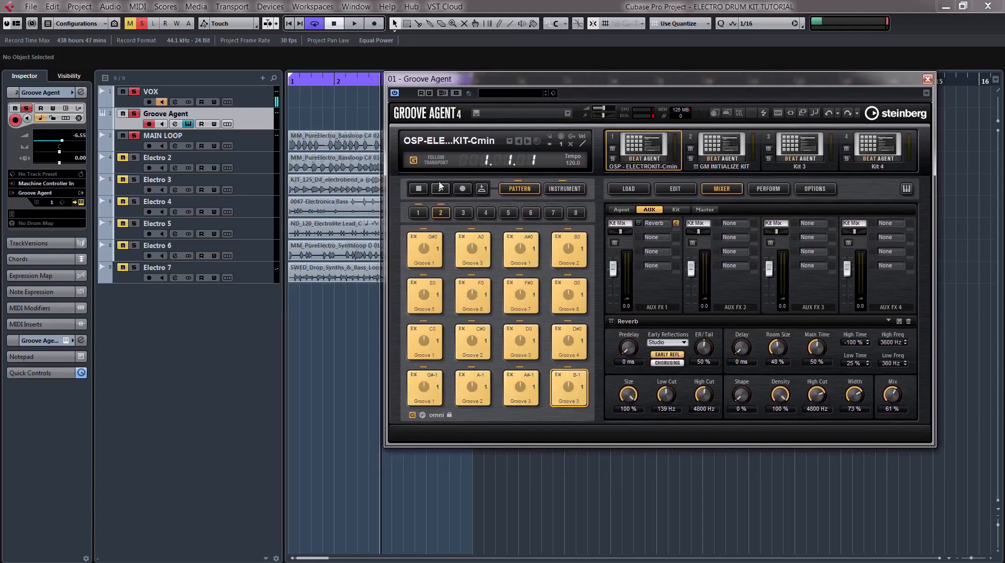
{"action": "left_click", "coordinate": [424, 388]}
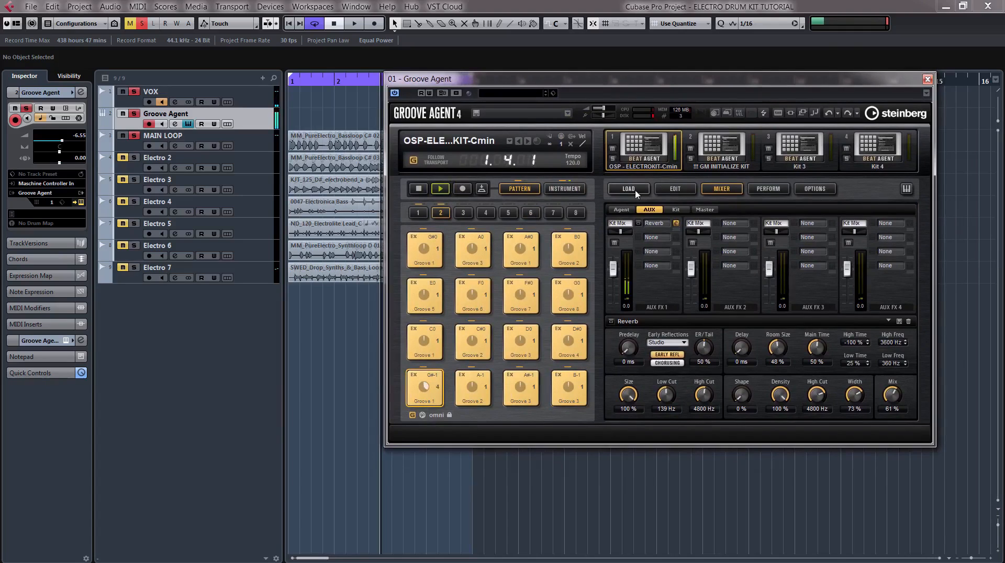
{"action": "left_click", "coordinate": [673, 190]}
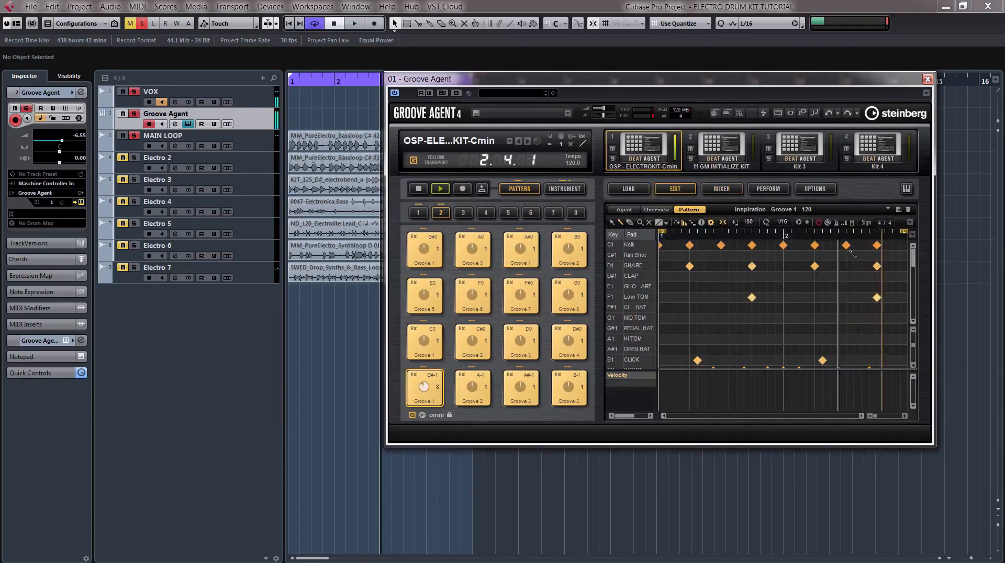
{"action": "left_click_drag", "start_coordinate": [912, 261], "coordinate": [915, 255]}
{"action": "left_click", "coordinate": [472, 397]}
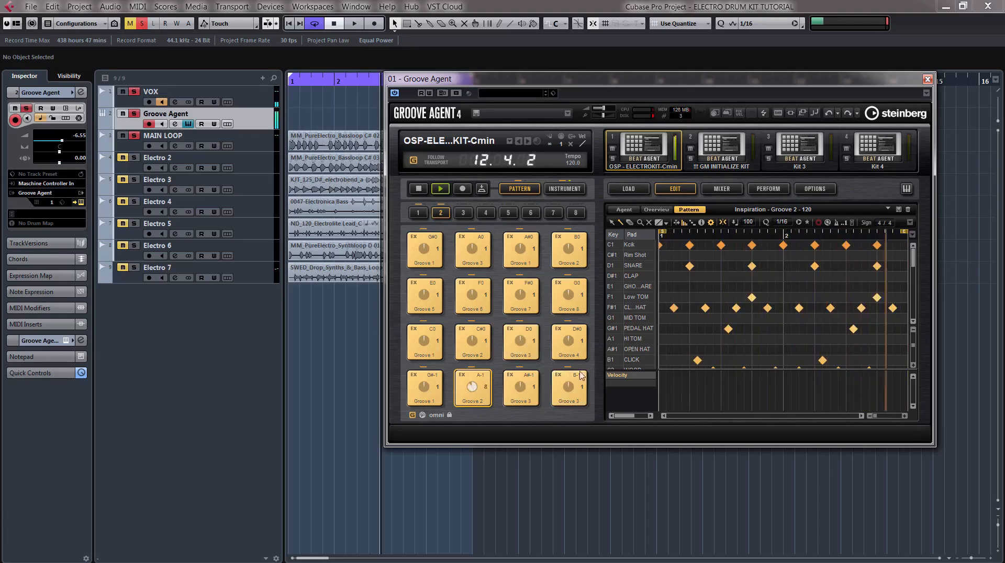
{"action": "left_click", "coordinate": [569, 396]}
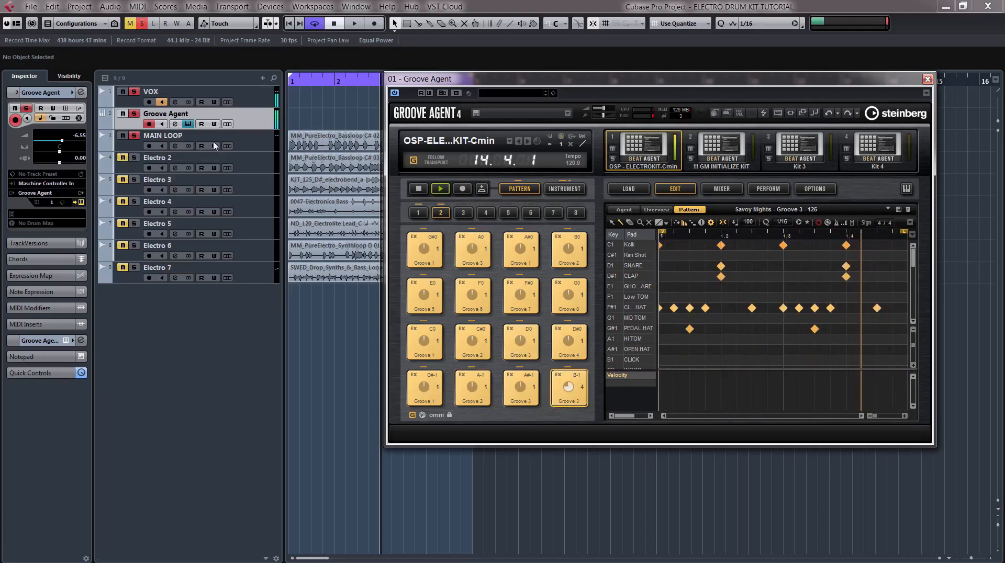
- Play the main loop, audition the Groove 5, Groove 6 and Groove 8 patterns over it, and stop playback
{"action": "key", "text": "space"}
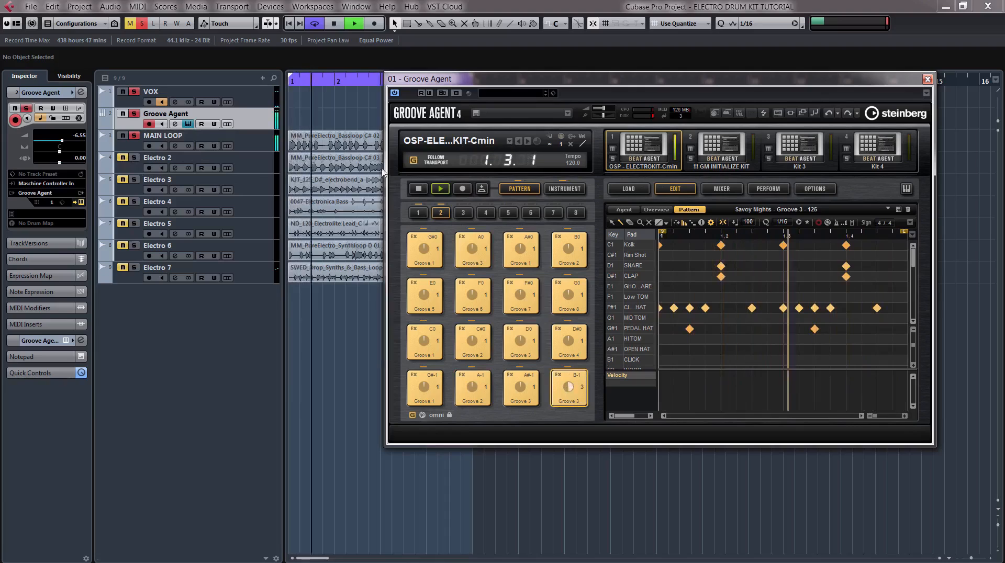
{"action": "left_click", "coordinate": [421, 305]}
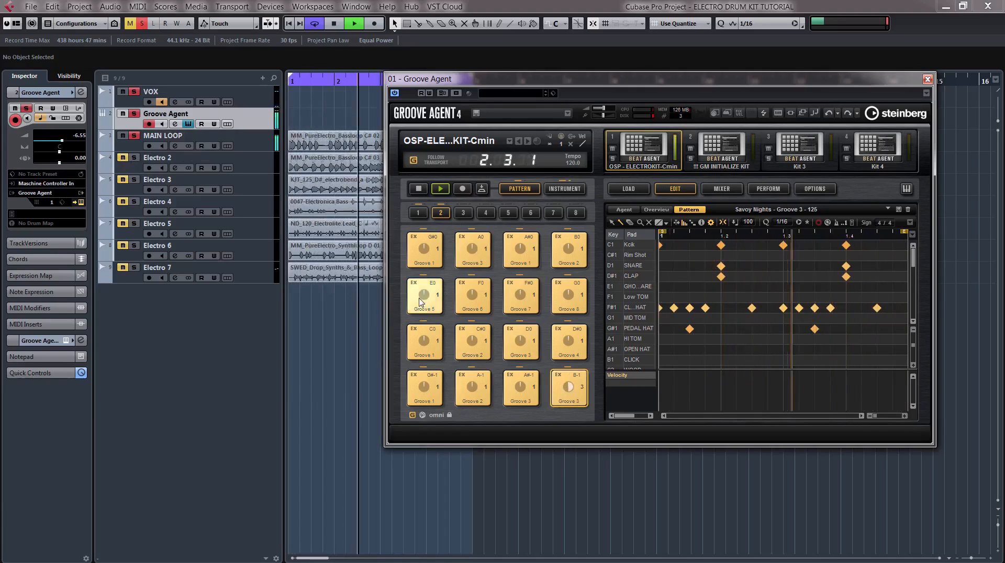
{"action": "left_click", "coordinate": [470, 301]}
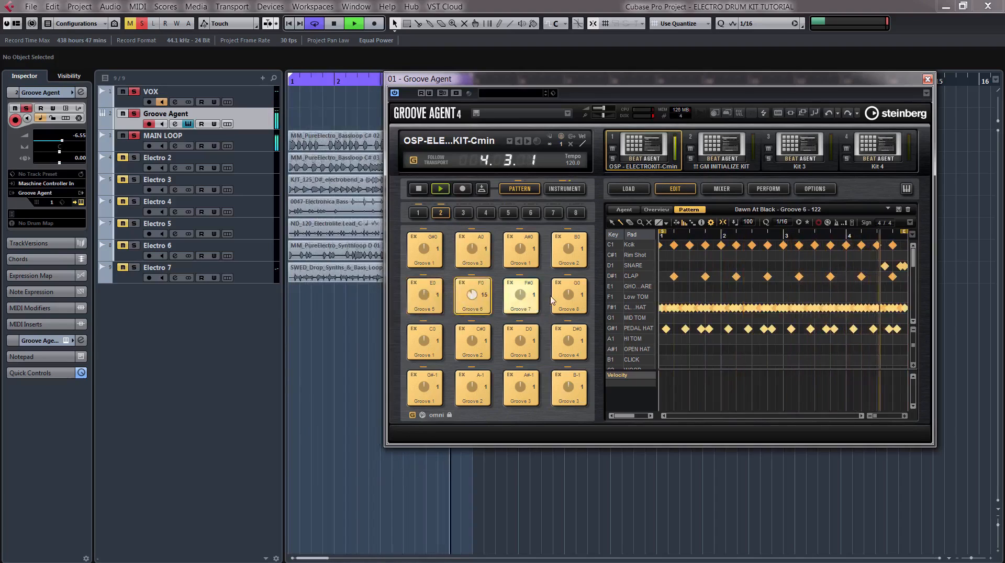
{"action": "left_click", "coordinate": [569, 298]}
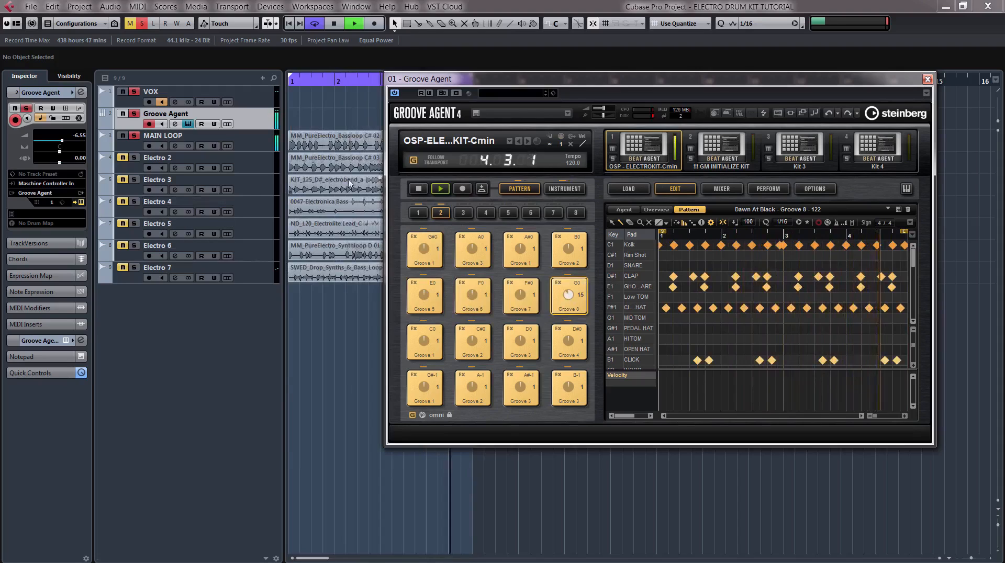
{"action": "left_click", "coordinate": [415, 190]}
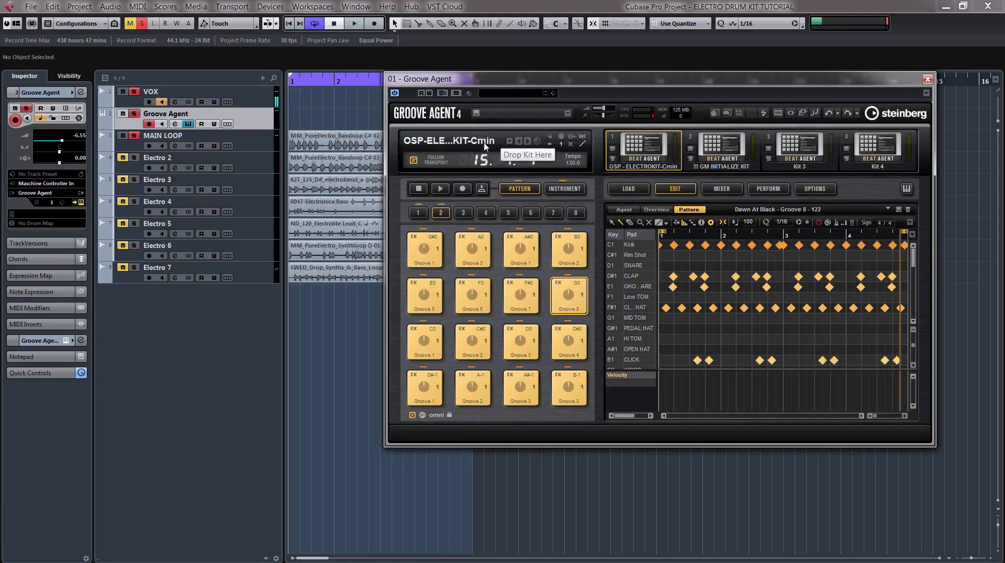
{"action": "mouse_move", "coordinate": [540, 81]}
{"action": "left_mouse_down"}
{"action": "mouse_move", "coordinate": [526, 87]}
{"action": "mouse_move", "coordinate": [537, 81]}
{"action": "left_mouse_up"}
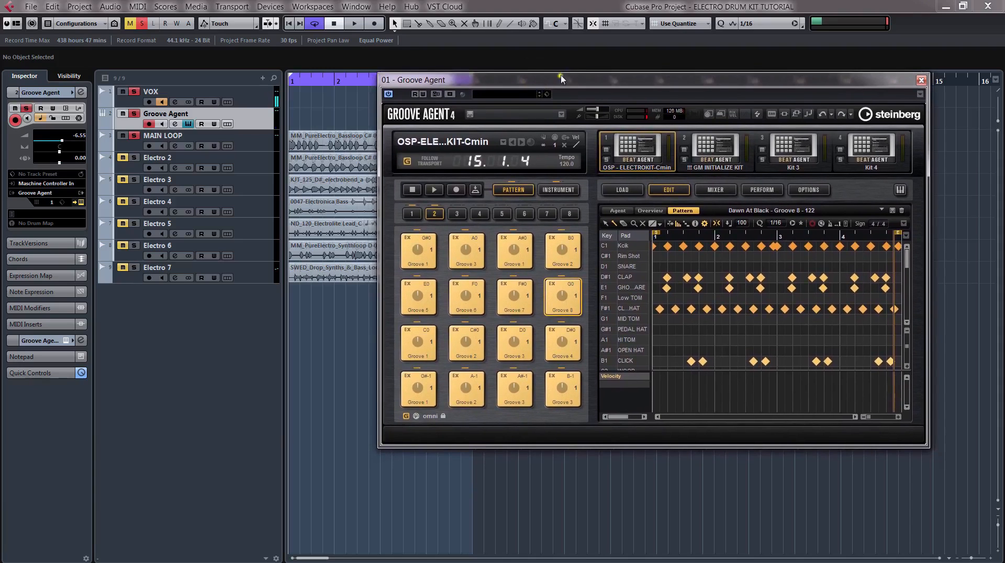
{"action": "left_click_drag", "start_coordinate": [563, 79], "coordinate": [566, 78]}
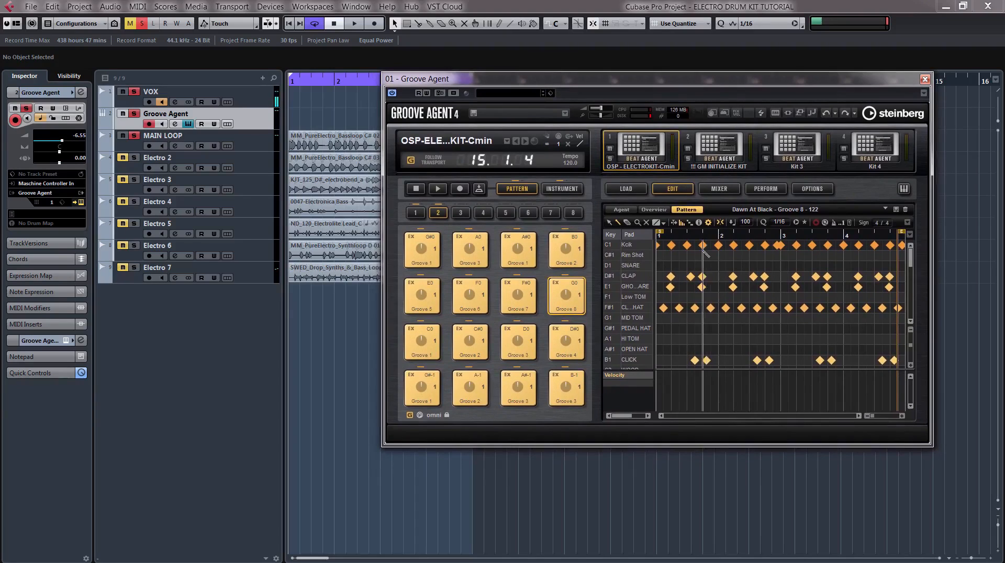
{"action": "left_click_drag", "start_coordinate": [598, 81], "coordinate": [601, 80]}
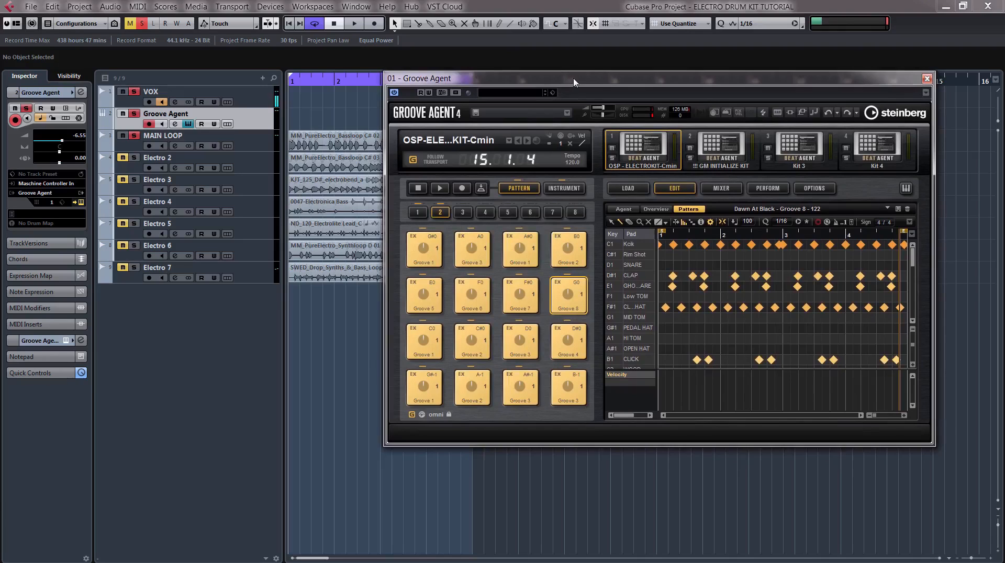
{"action": "left_click_drag", "start_coordinate": [574, 82], "coordinate": [576, 83]}
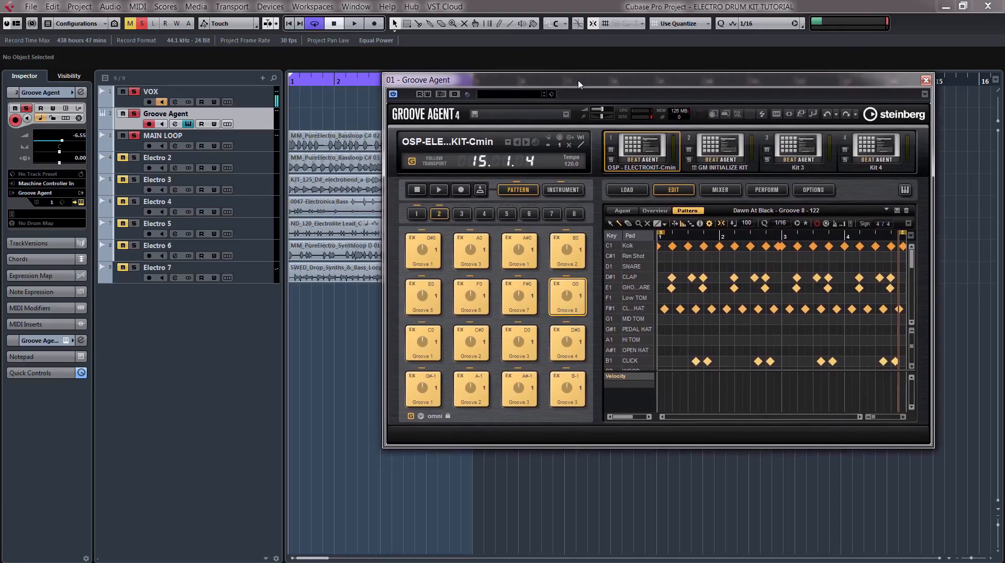
{"action": "left_click_drag", "start_coordinate": [580, 81], "coordinate": [578, 83]}
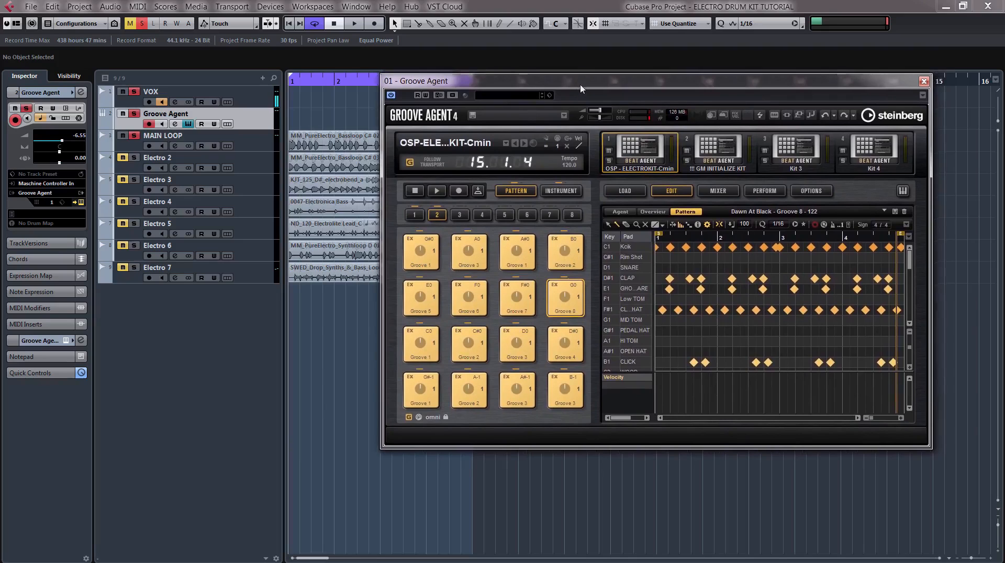
{"action": "left_click", "coordinate": [581, 84]}
{"action": "left_click_drag", "start_coordinate": [578, 79], "coordinate": [580, 76]}
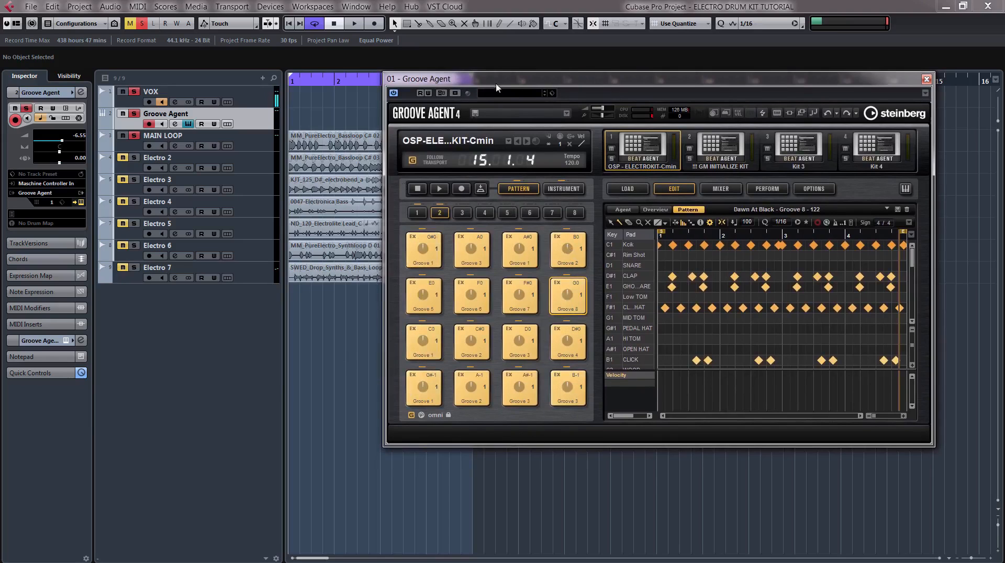
- Move the Groove Agent window off the track list, solo Electro 2 instead of MAIN LOOP, and play it with the Detroit 5am Groove 1 pattern
{"action": "left_click_drag", "start_coordinate": [497, 88], "coordinate": [560, 269]}
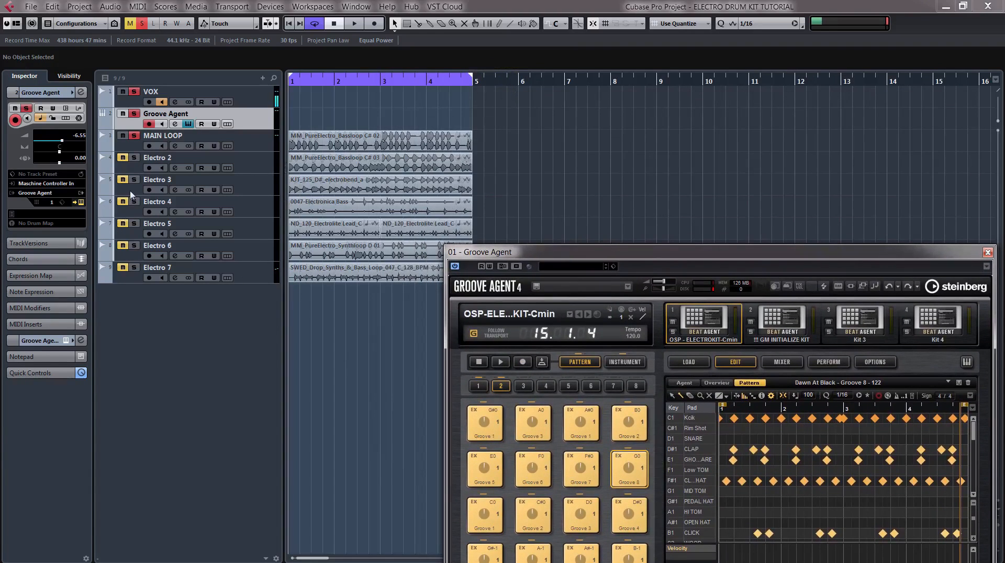
{"action": "left_click_drag", "start_coordinate": [543, 256], "coordinate": [519, 102]}
{"action": "left_click", "coordinate": [135, 137]}
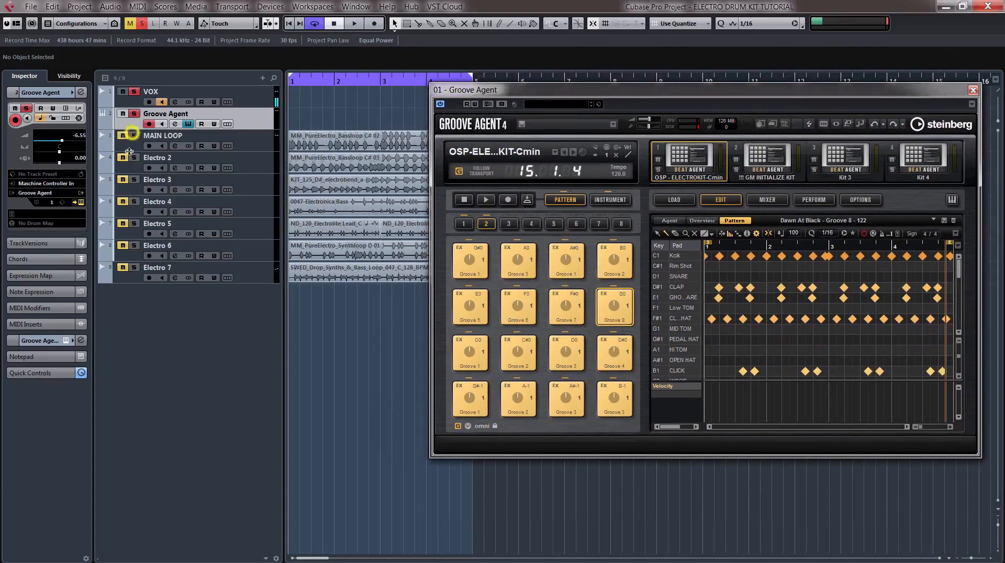
{"action": "left_click", "coordinate": [134, 159]}
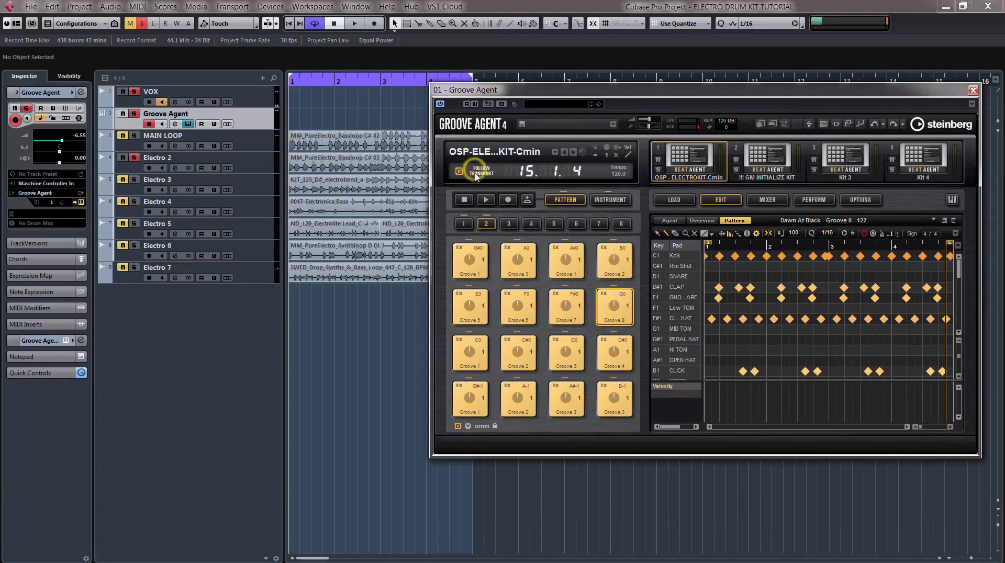
{"action": "key", "text": "space"}
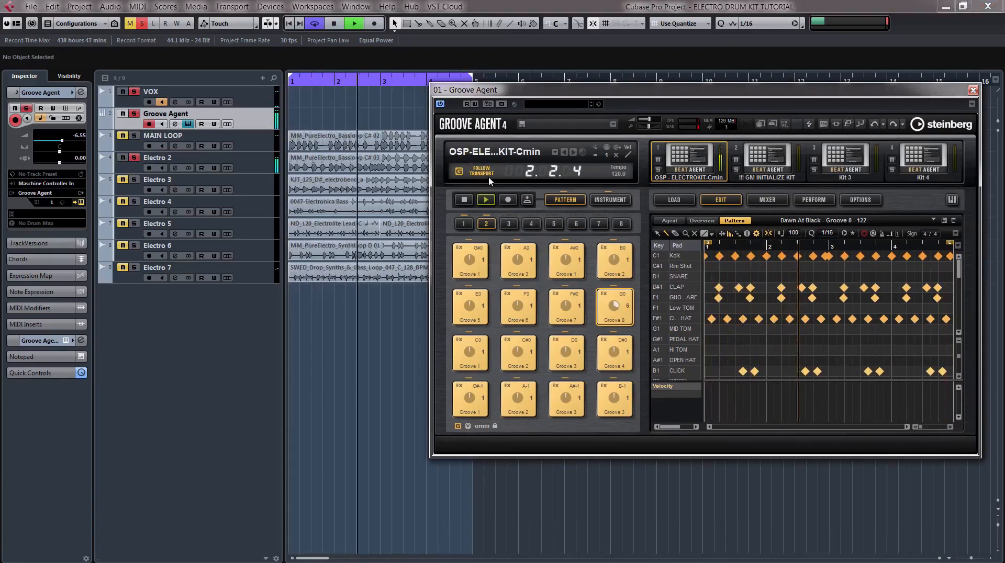
{"action": "left_click", "coordinate": [471, 261]}
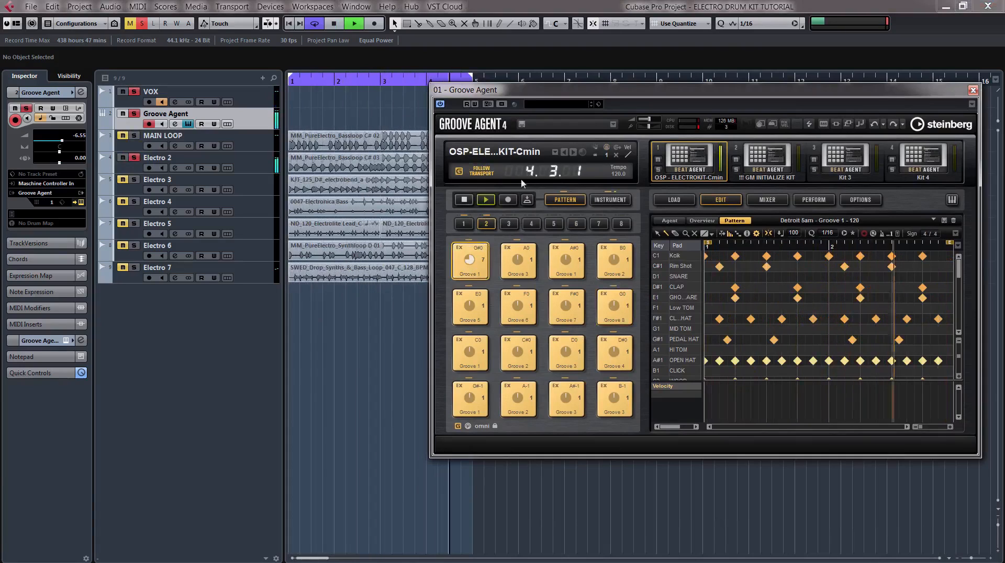
- Audition Electro 3 soloed with the Dawn At Black Groove 4 pattern, and Electro 4 soloed instead with Inspiration Groove 2
{"action": "left_click", "coordinate": [135, 181]}
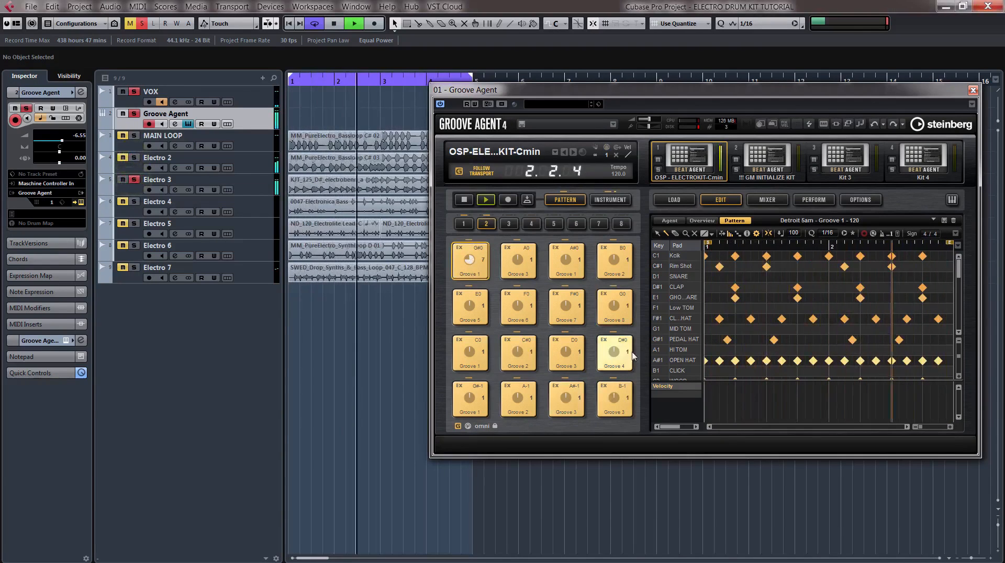
{"action": "left_click", "coordinate": [615, 365]}
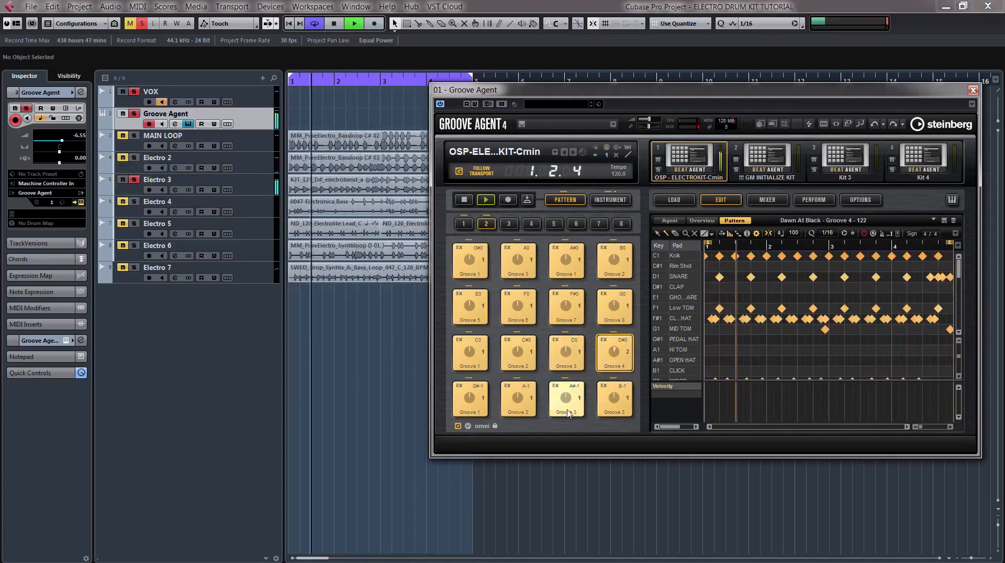
{"action": "left_click", "coordinate": [133, 201]}
{"action": "left_click", "coordinate": [134, 180]}
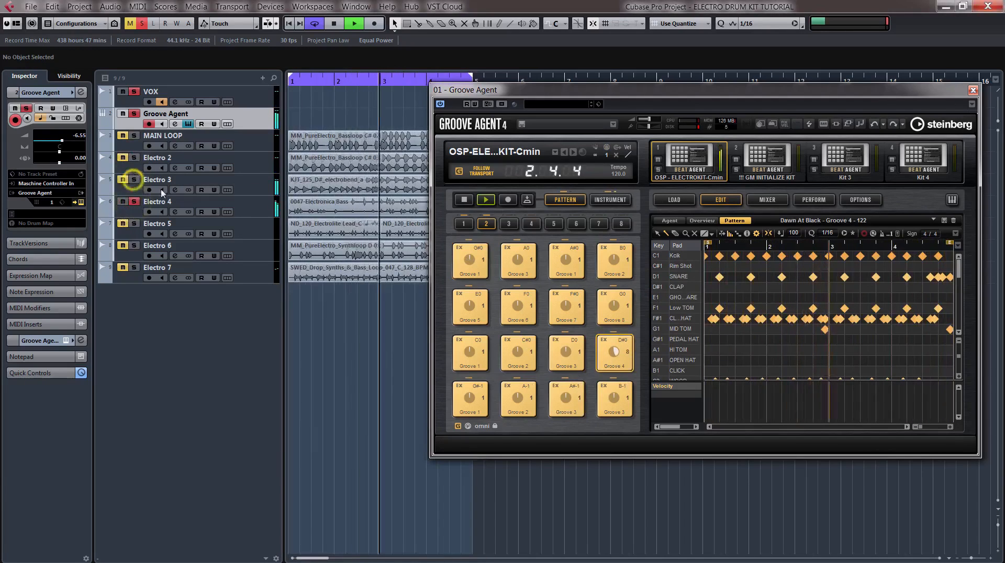
{"action": "left_click", "coordinate": [518, 399]}
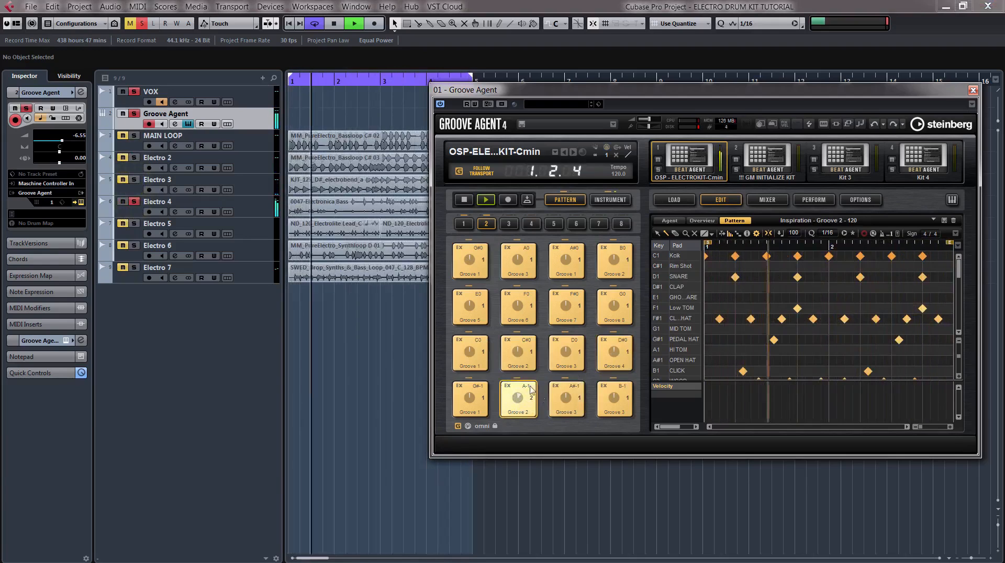
- Audition Electro 5 soloed with the Detroit 5am Groove 1 pattern, and Electro 6 soloed with the Groove 3 pattern on pad A0
{"action": "left_click", "coordinate": [133, 224]}
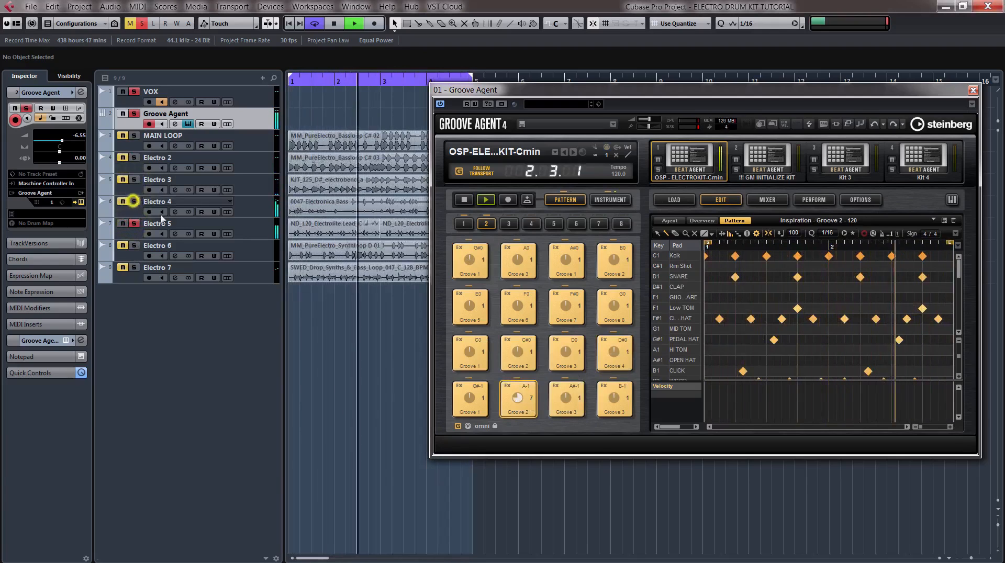
{"action": "left_click", "coordinate": [468, 262]}
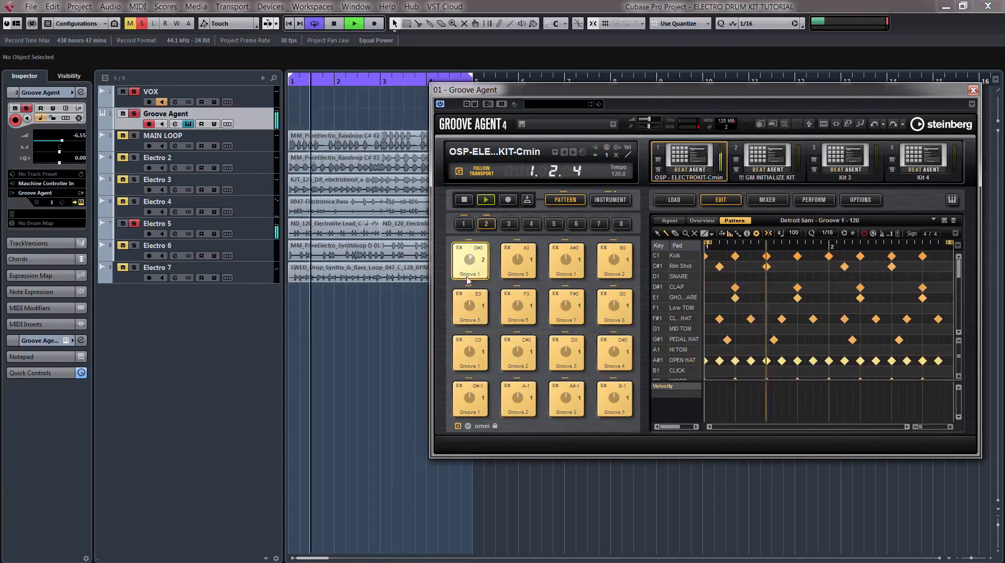
{"action": "left_click", "coordinate": [516, 272]}
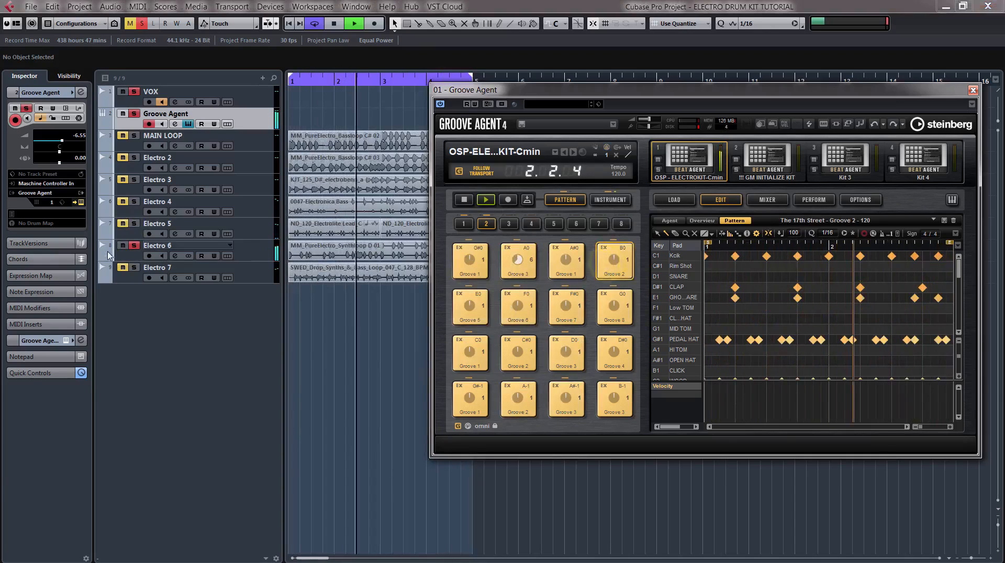
- Solo Electro 7, play it with the Dawn At Black Groove 4 pattern, stop playback, and unsolo the track
{"action": "left_click", "coordinate": [133, 269]}
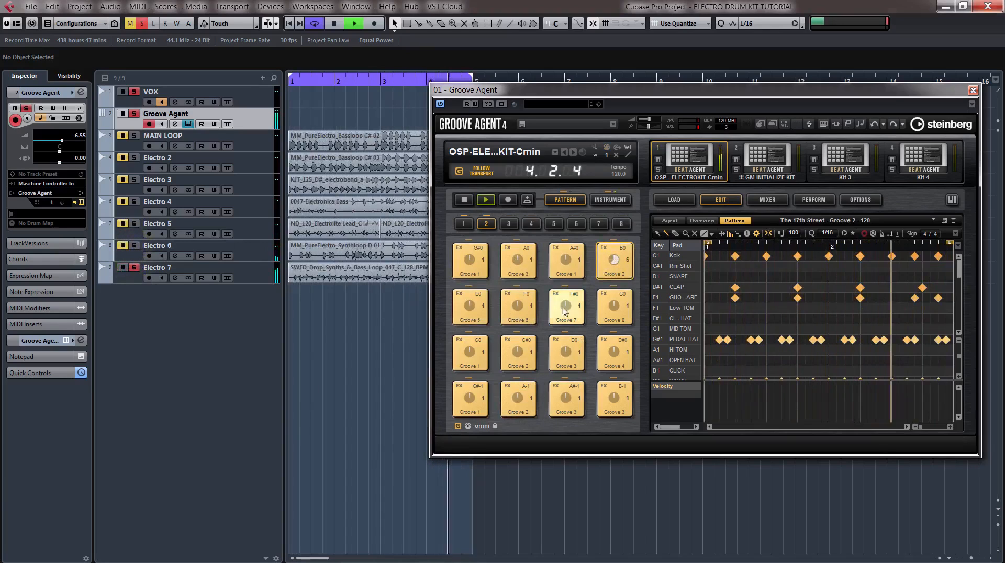
{"action": "left_click", "coordinate": [612, 368]}
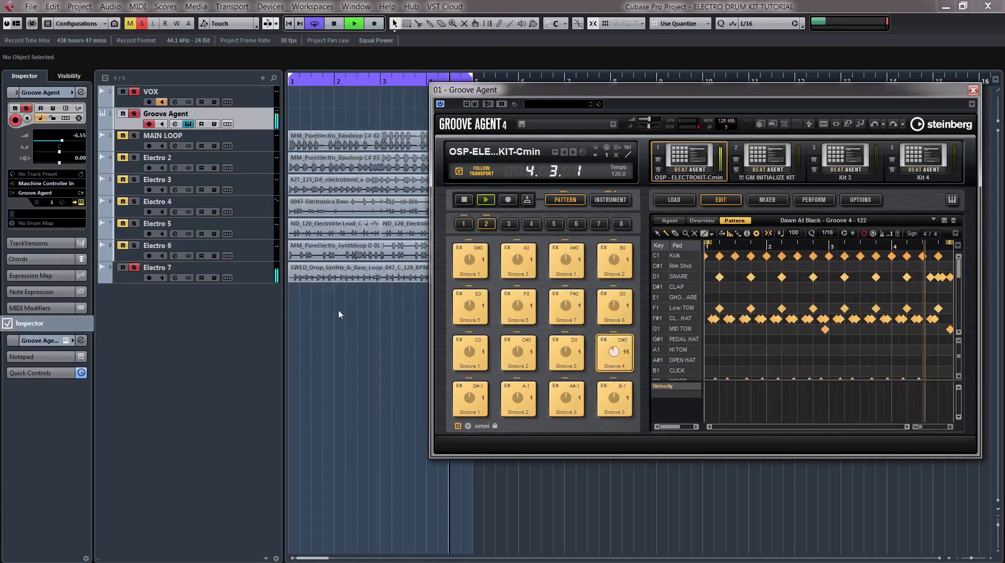
{"action": "key", "text": "space"}
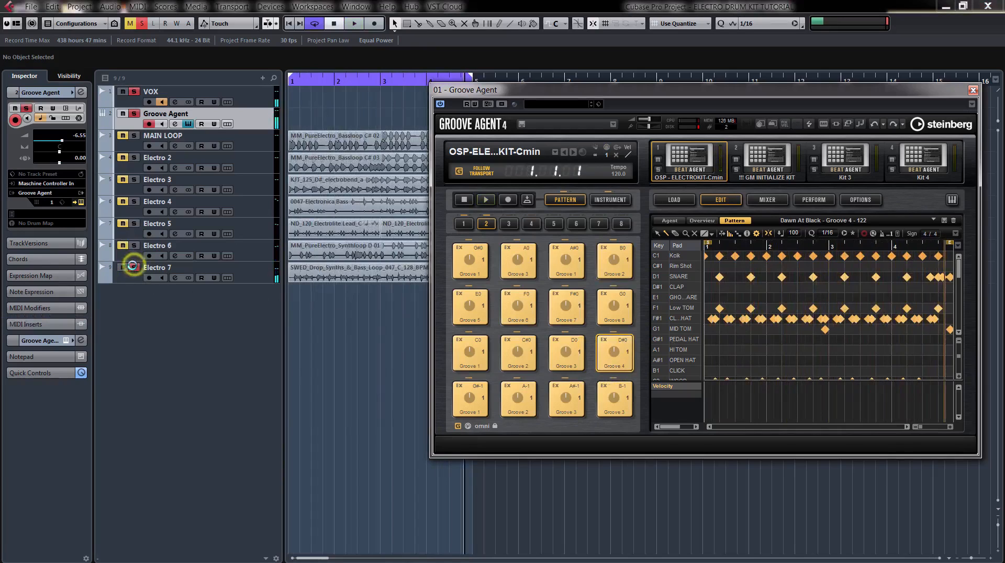
{"action": "left_click", "coordinate": [134, 269]}
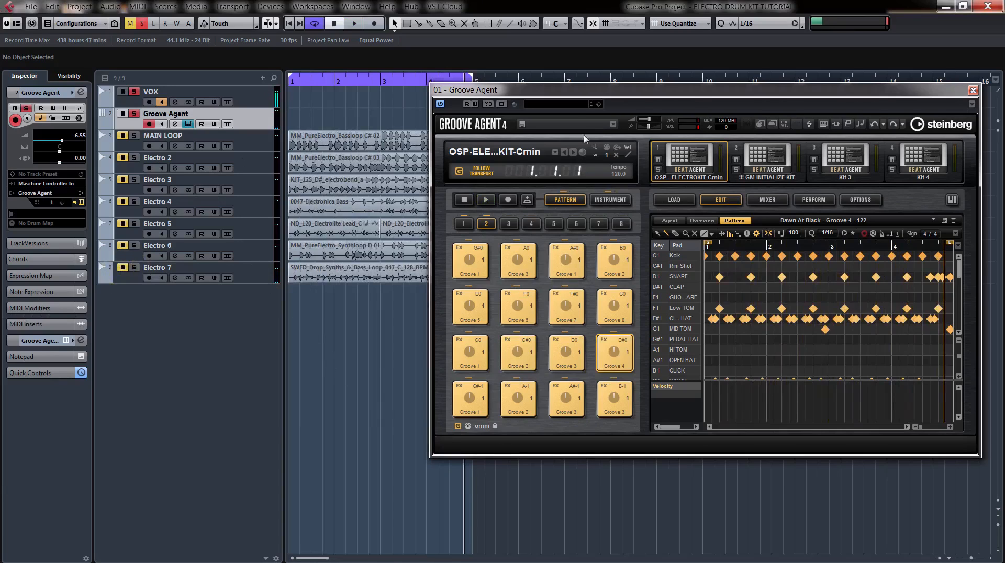
{"action": "left_click_drag", "start_coordinate": [588, 90], "coordinate": [584, 94]}
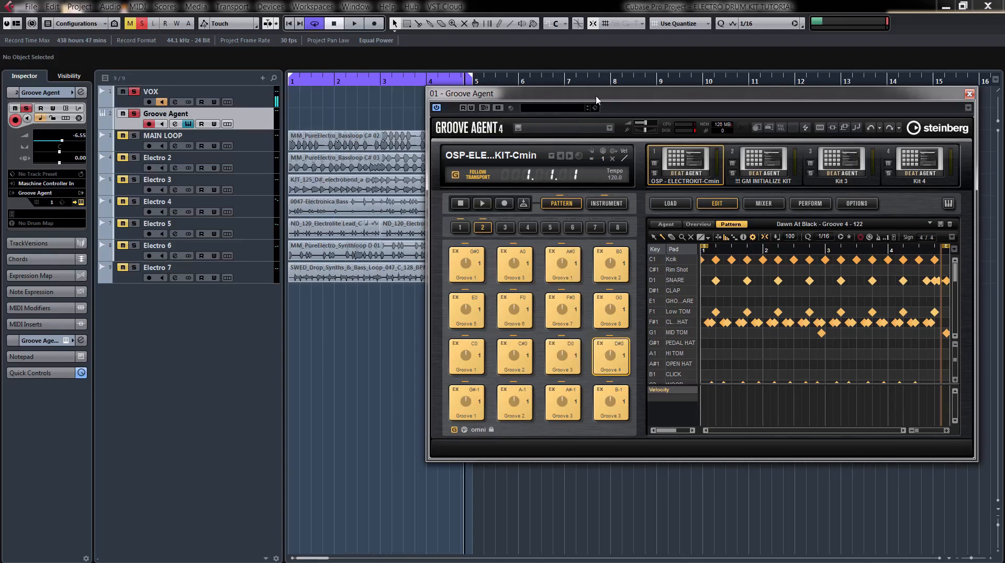
{"action": "left_click_drag", "start_coordinate": [599, 96], "coordinate": [600, 97]}
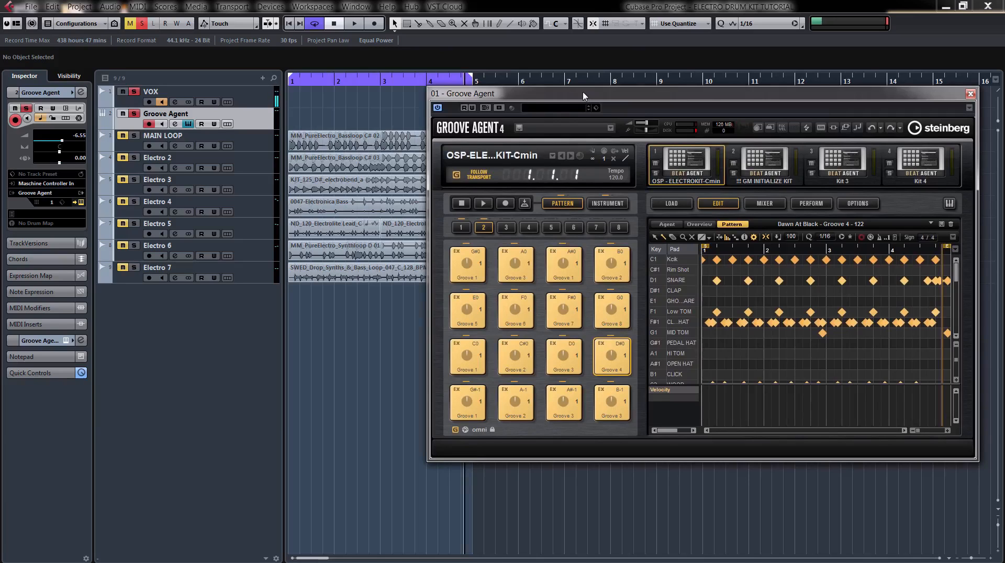
{"action": "left_click_drag", "start_coordinate": [584, 93], "coordinate": [584, 93]}
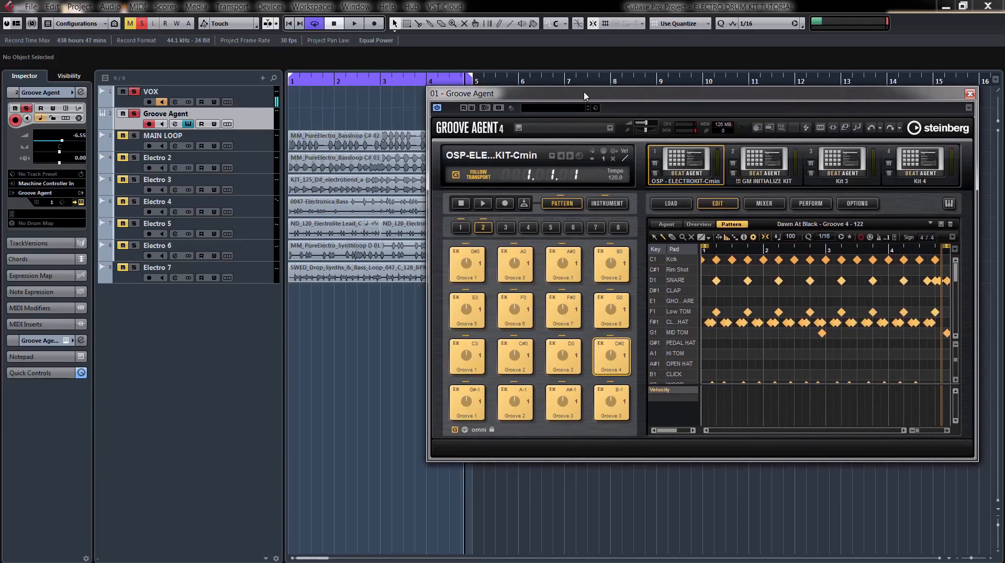
{"action": "left_click_drag", "start_coordinate": [582, 95], "coordinate": [585, 95]}
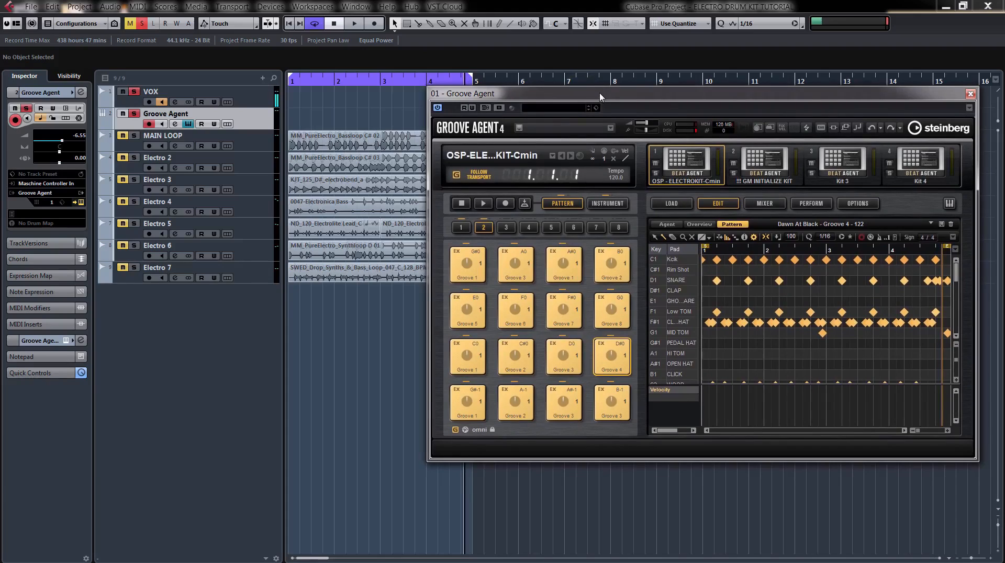
{"action": "left_click_drag", "start_coordinate": [601, 97], "coordinate": [601, 97]}
{"action": "left_click_drag", "start_coordinate": [603, 97], "coordinate": [605, 97]}
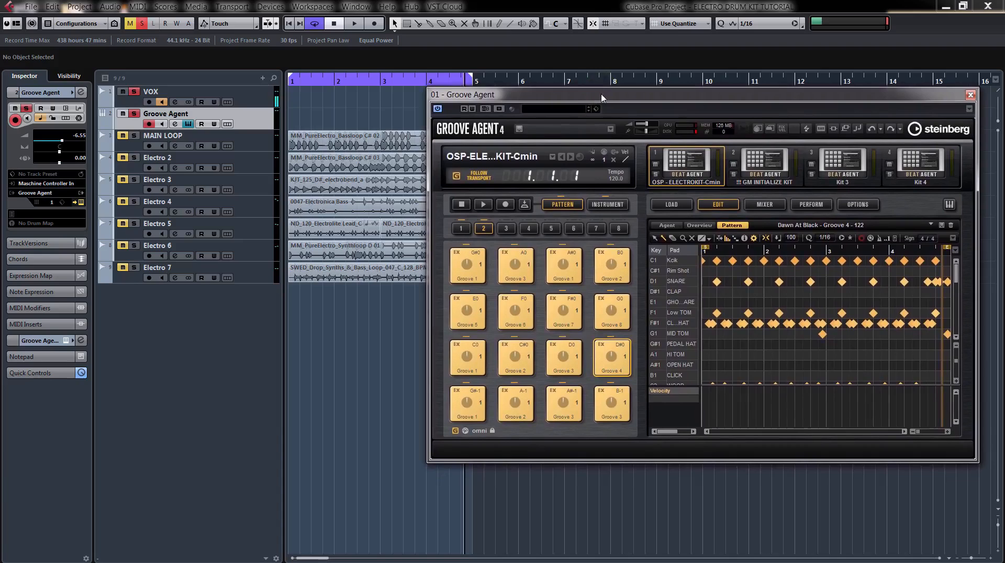